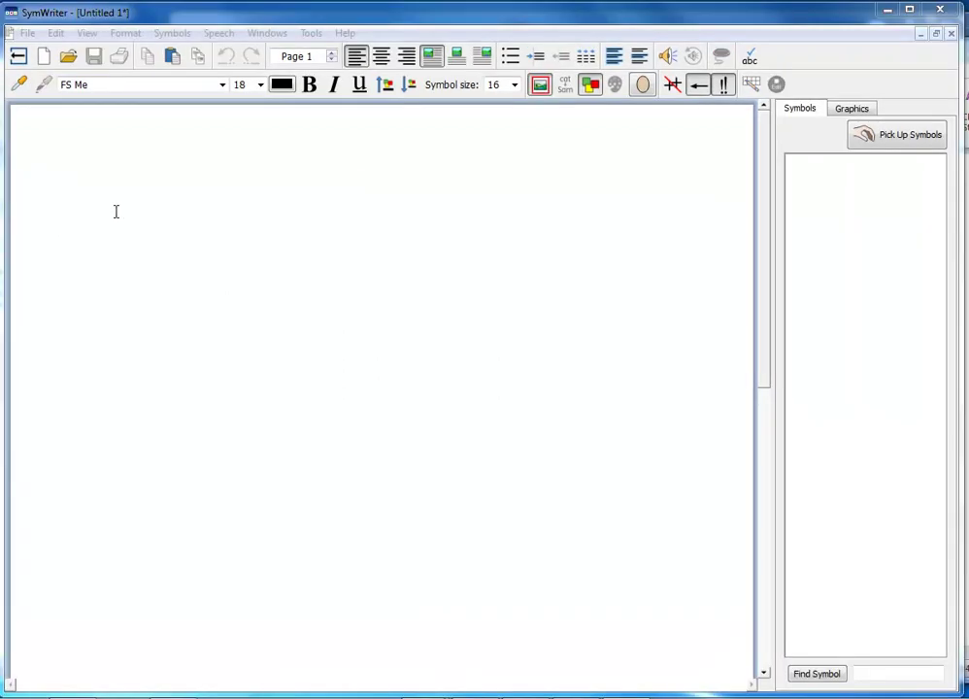
Step: Write 'Symbols help me read' in the blank document and have it read aloud
left_click(115, 210)
type("Symbols hel")
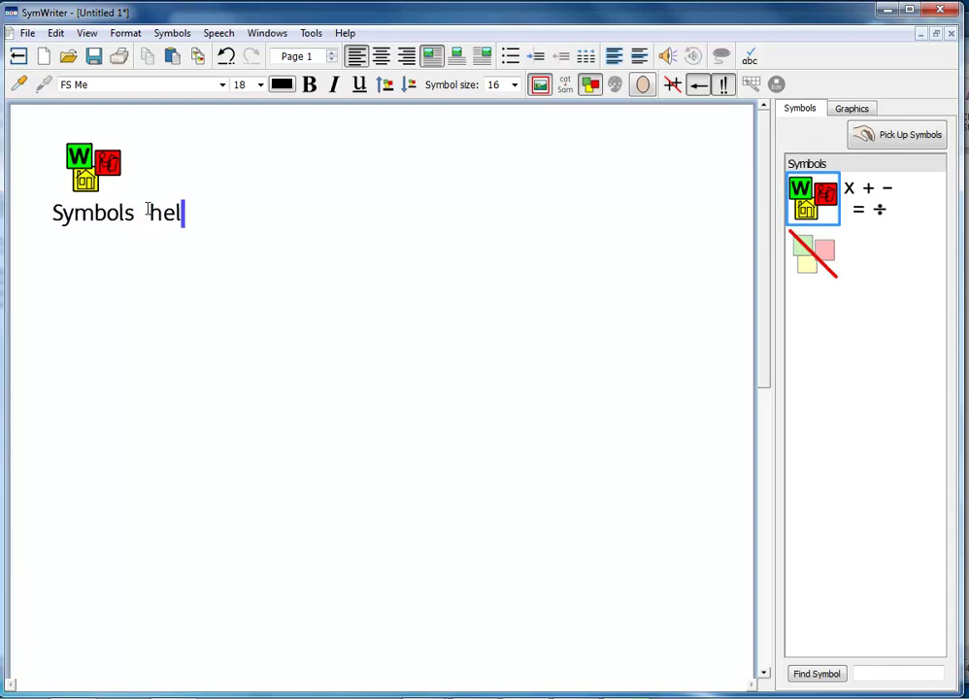
type("p me read")
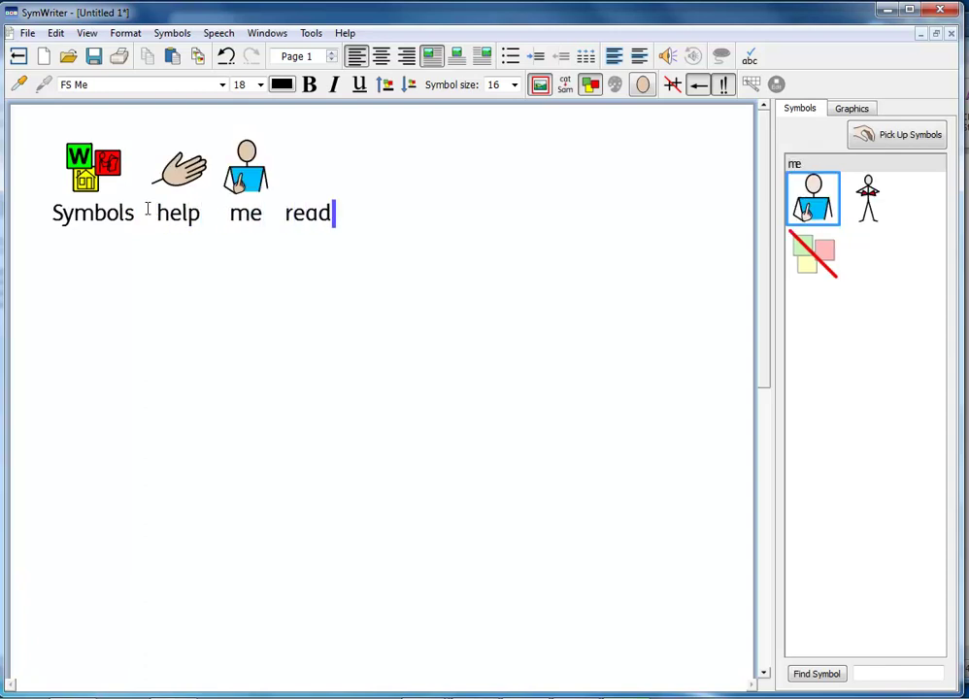
left_click(667, 57)
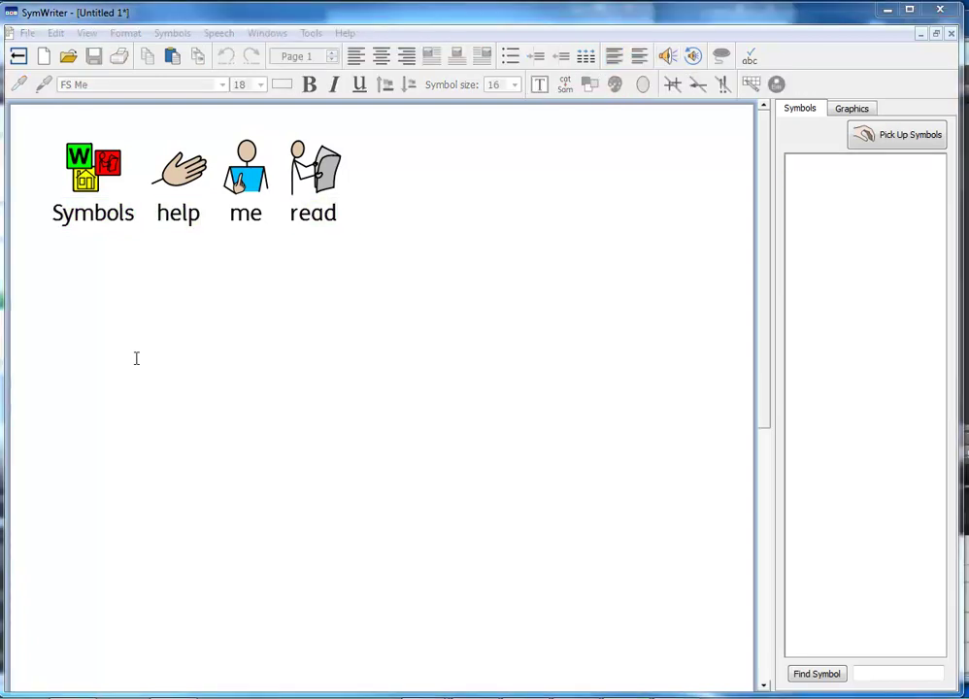
Step: Add the lines 'I can drink a drink from a can.', 'I suspect the suspect.' and 'I work in an office'
left_click(137, 358)
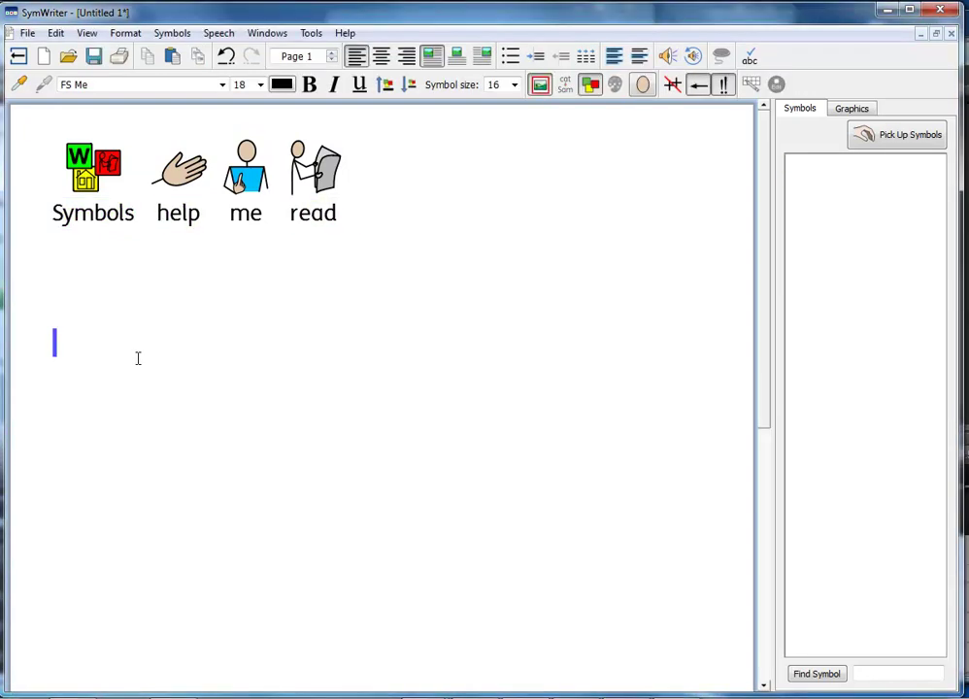
type("I can drink ")
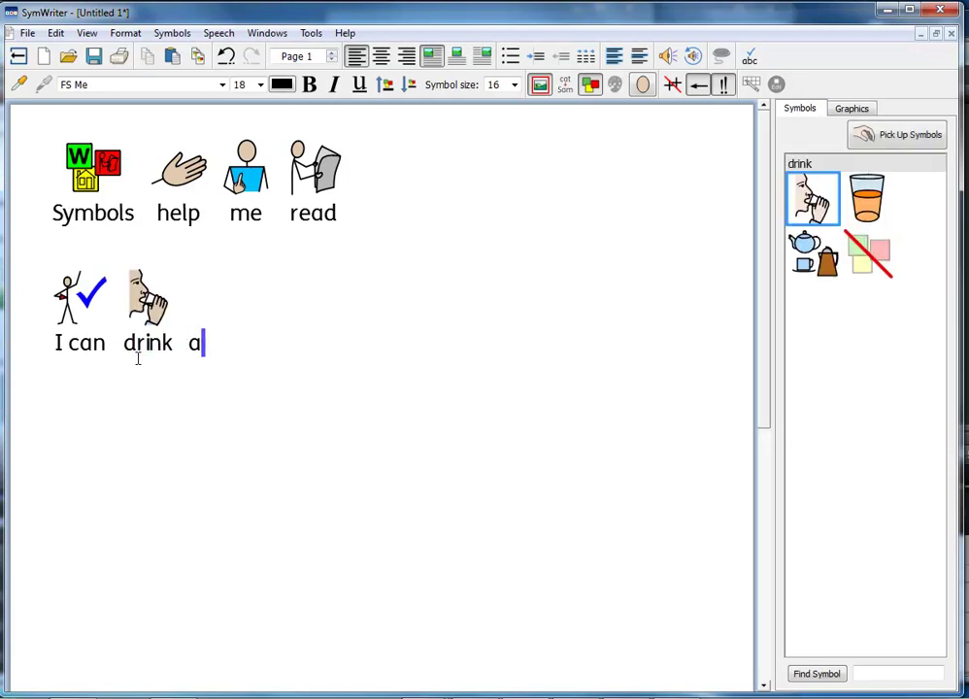
type("a drink from a can.")
key("Return")
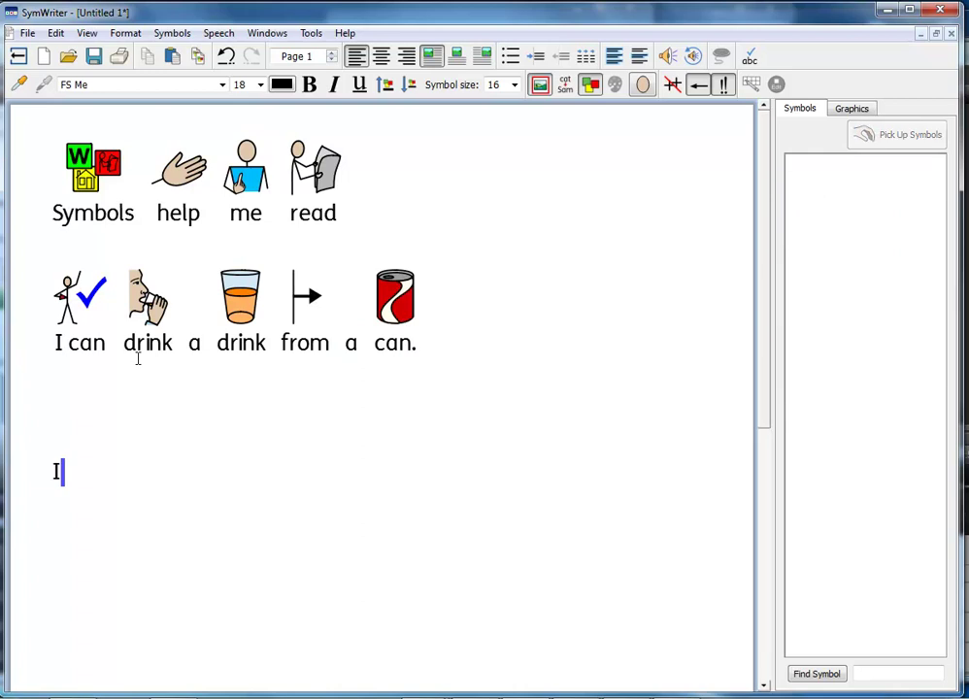
type("I suspect t")
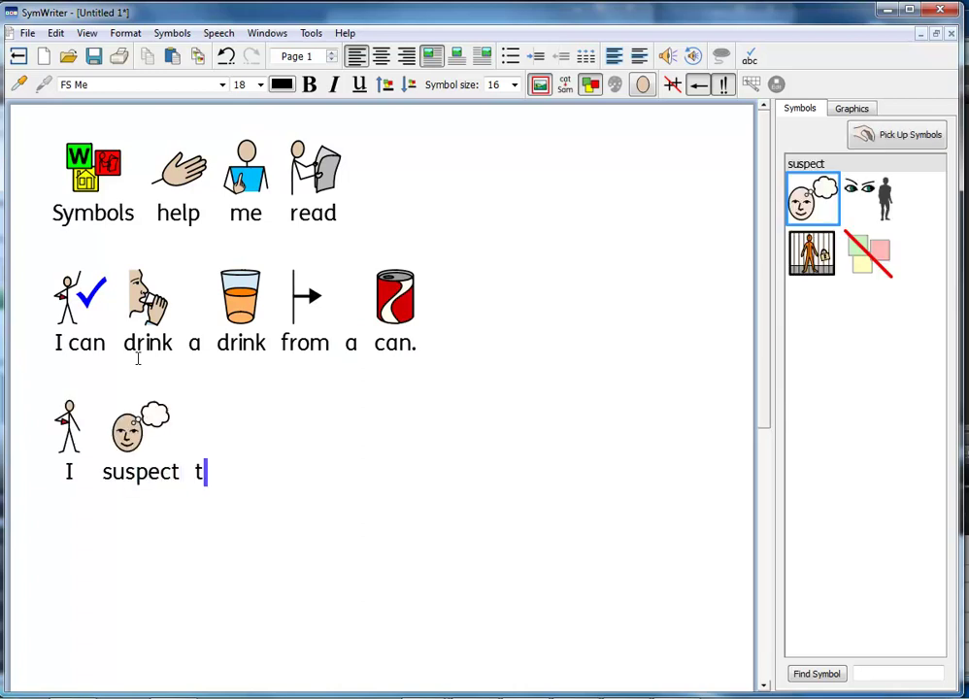
type("he suspect")
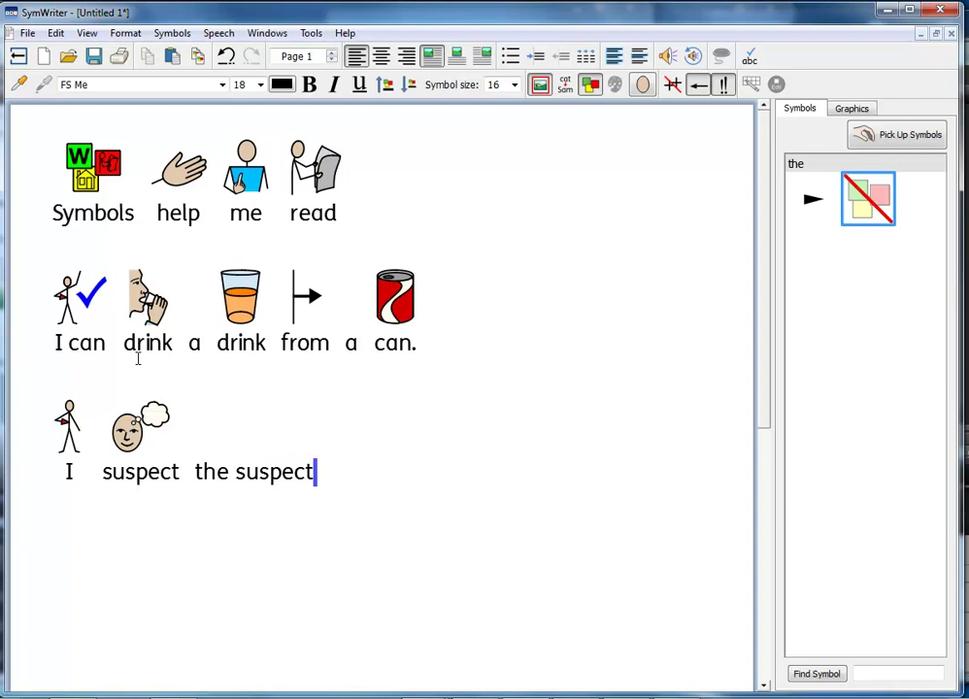
type(".")
key("Return")
type("I")
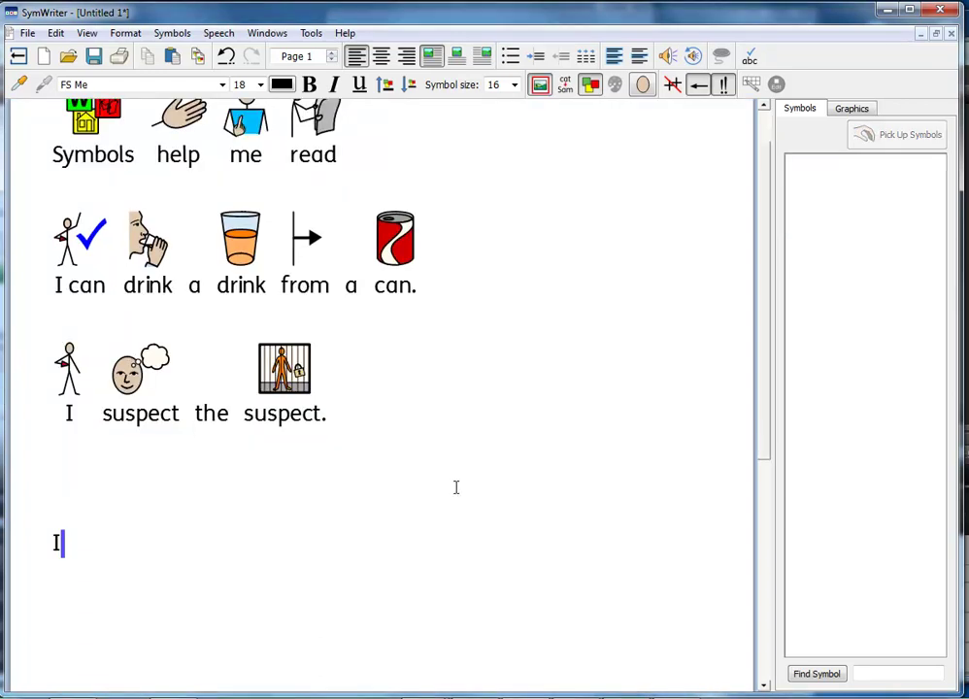
type(" work in an office")
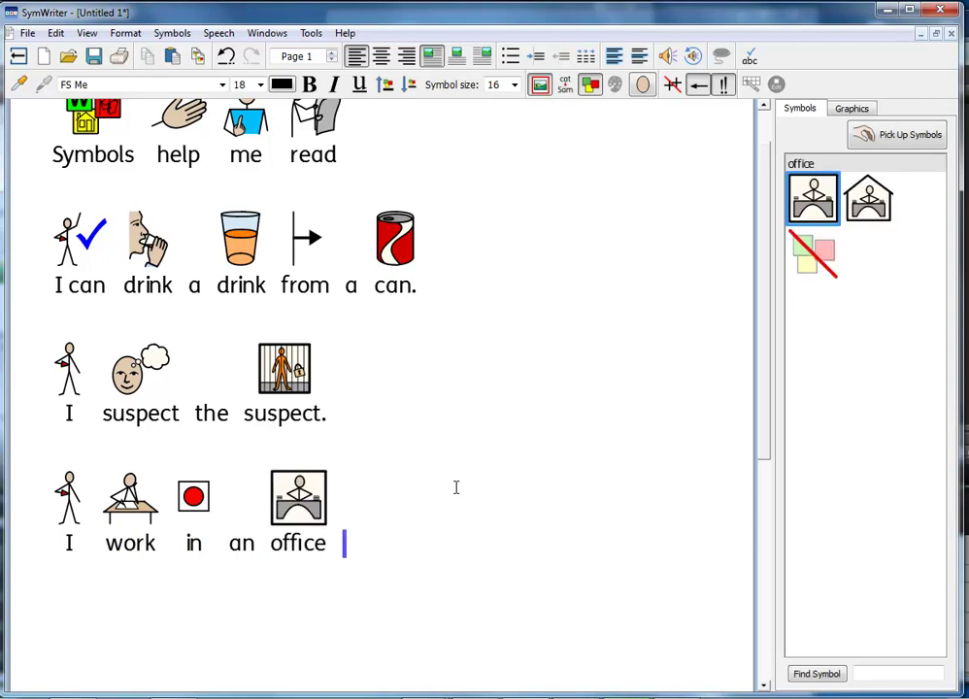
Step: Keep the person-at-desk symbol on 'work' after trying the box-carrier, and remove the symbol from 'in'
left_click(139, 543)
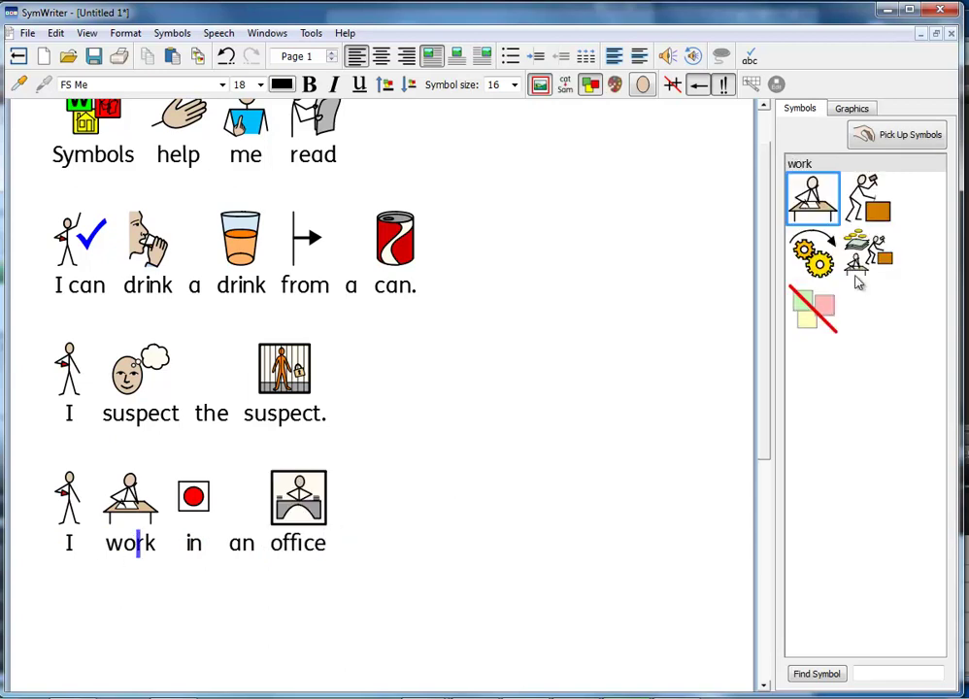
left_click(870, 211)
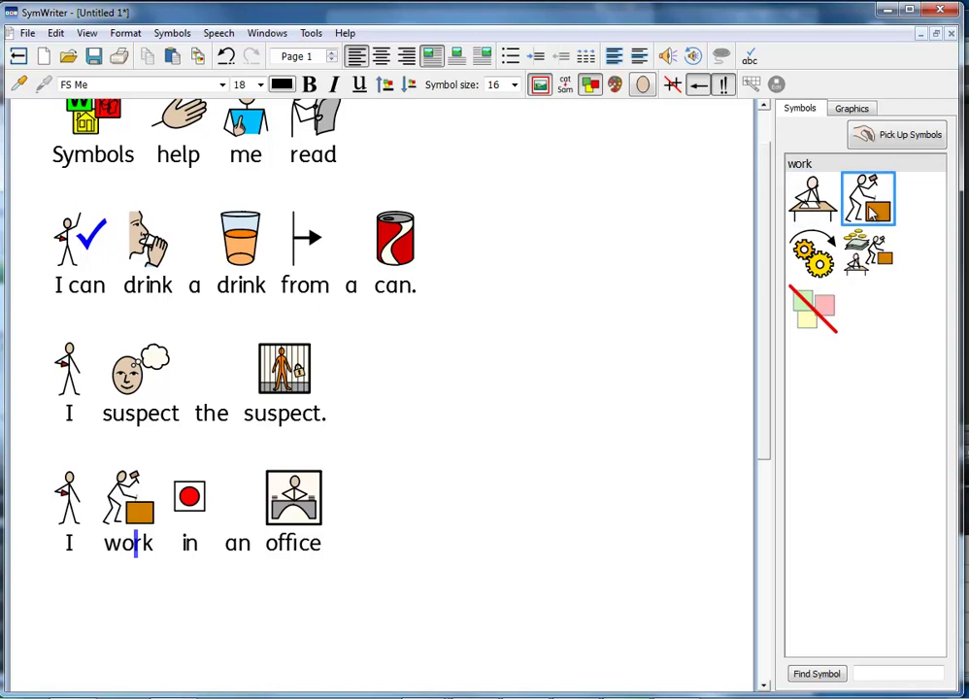
left_click(825, 214)
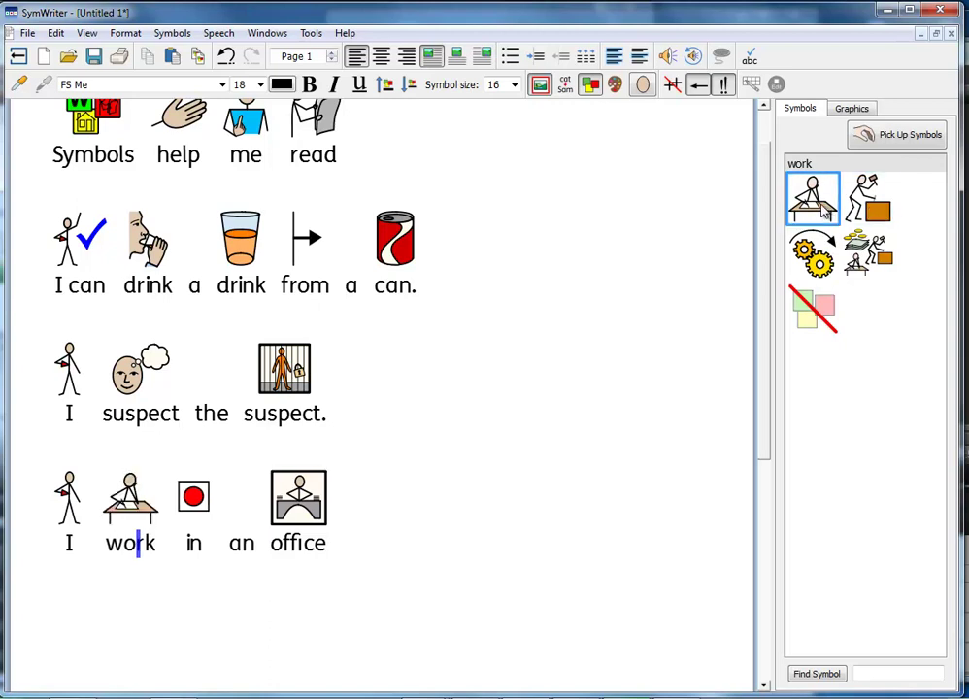
left_click(199, 544)
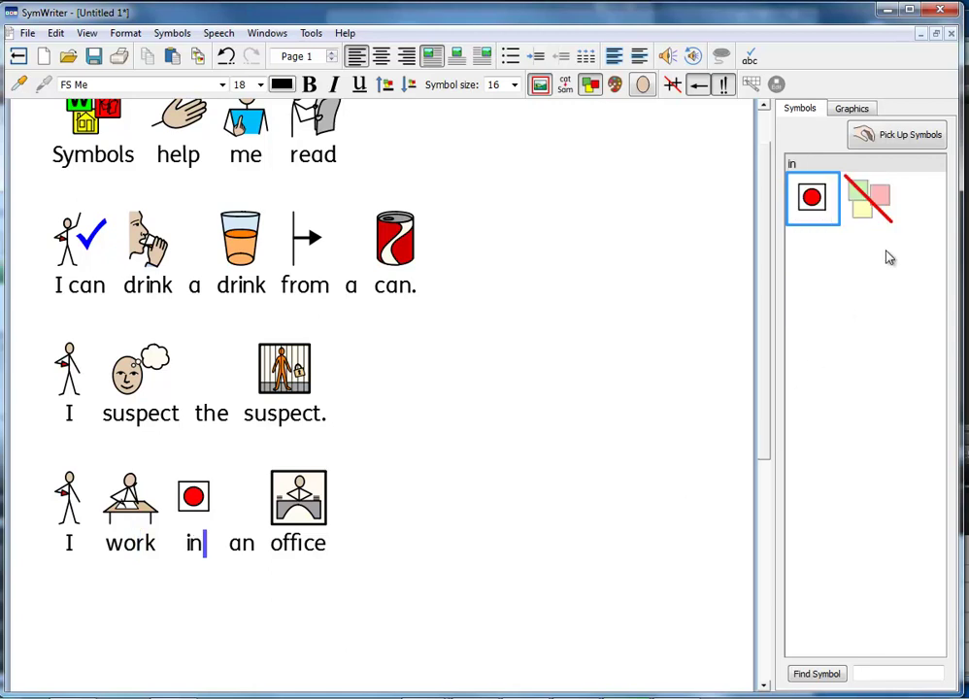
left_click(866, 214)
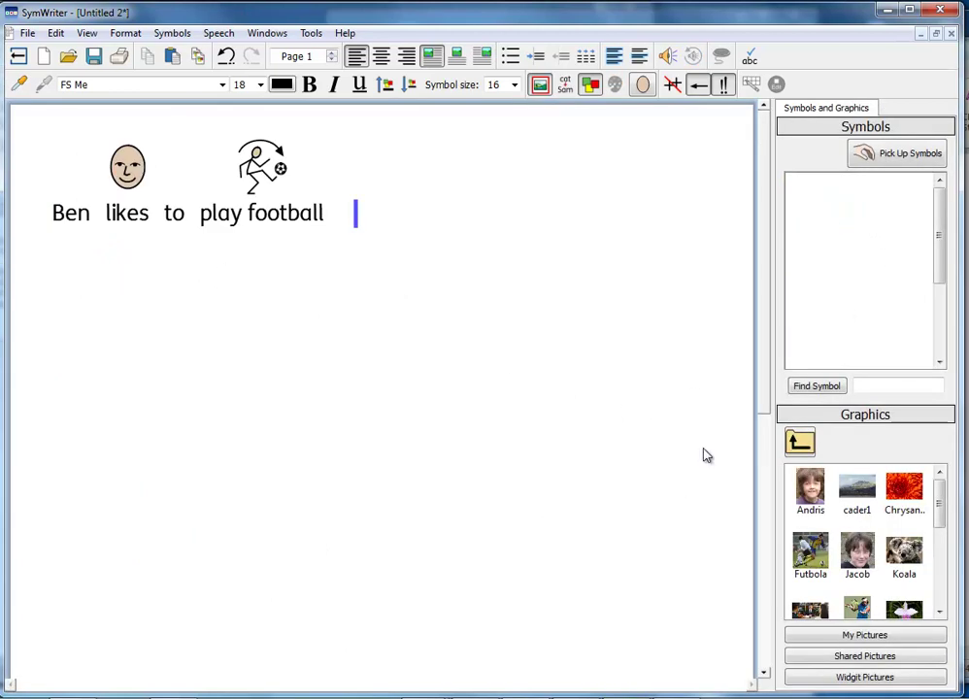
Step: Drop the Futbola football photo onto the name and enlarge it, then add a child's portrait photo
left_click_drag(821, 569, 92, 201)
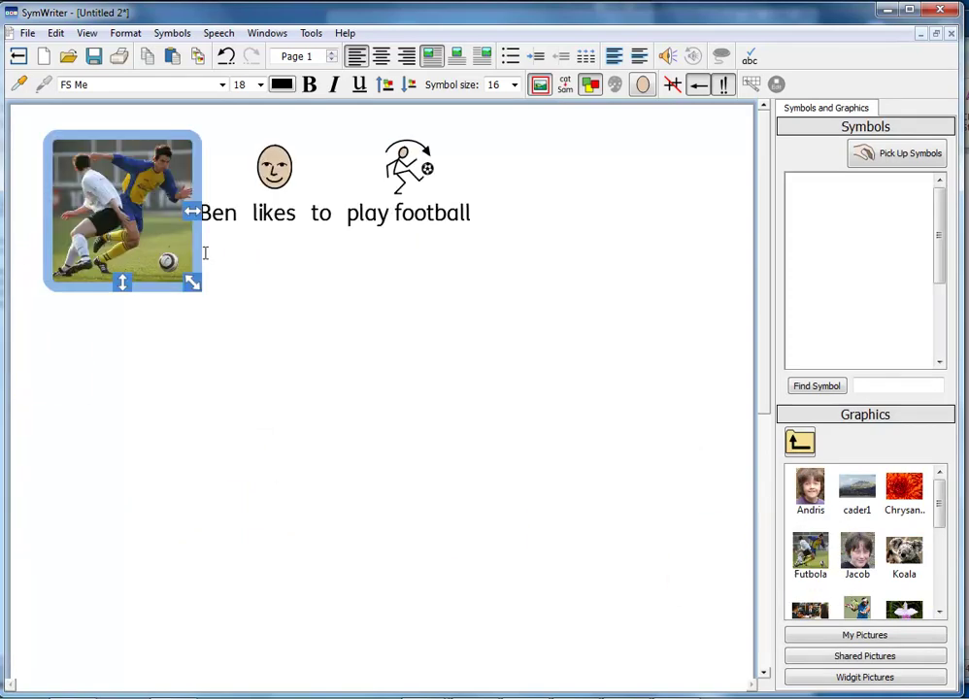
left_click_drag(197, 281, 235, 323)
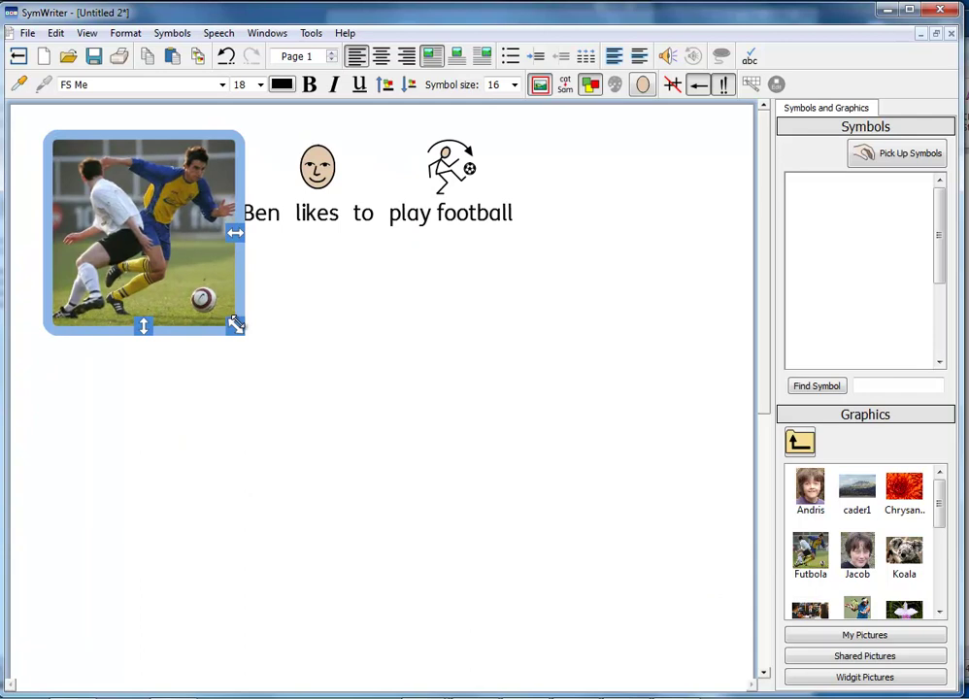
left_click(392, 346)
left_click_drag(804, 518, 254, 188)
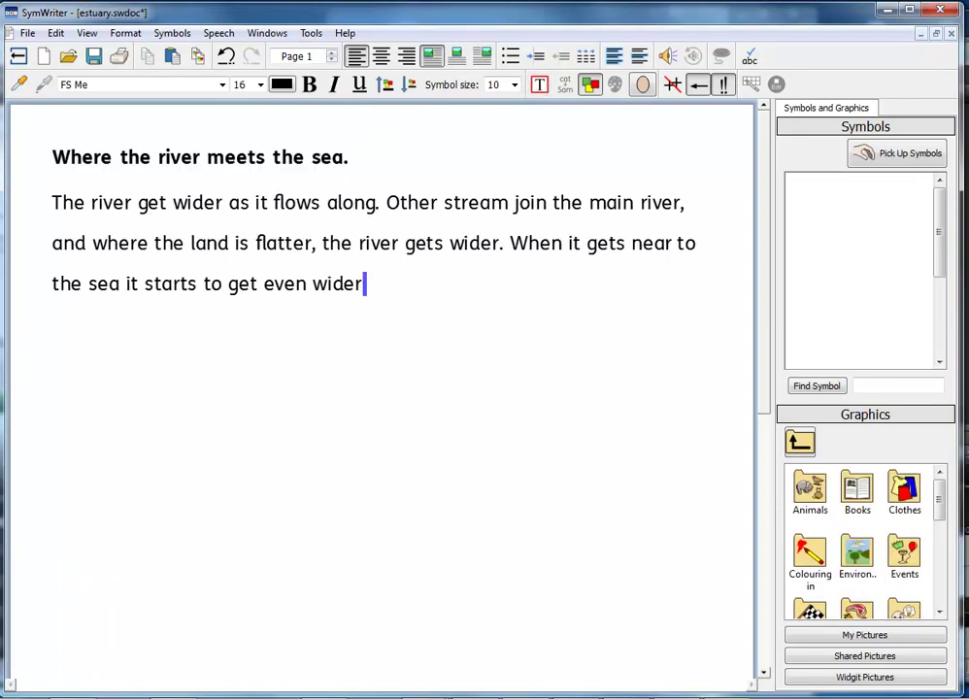
Step: Append '. This is called an estuary.' to the estuary paragraph
type(". This is called an estuary.")
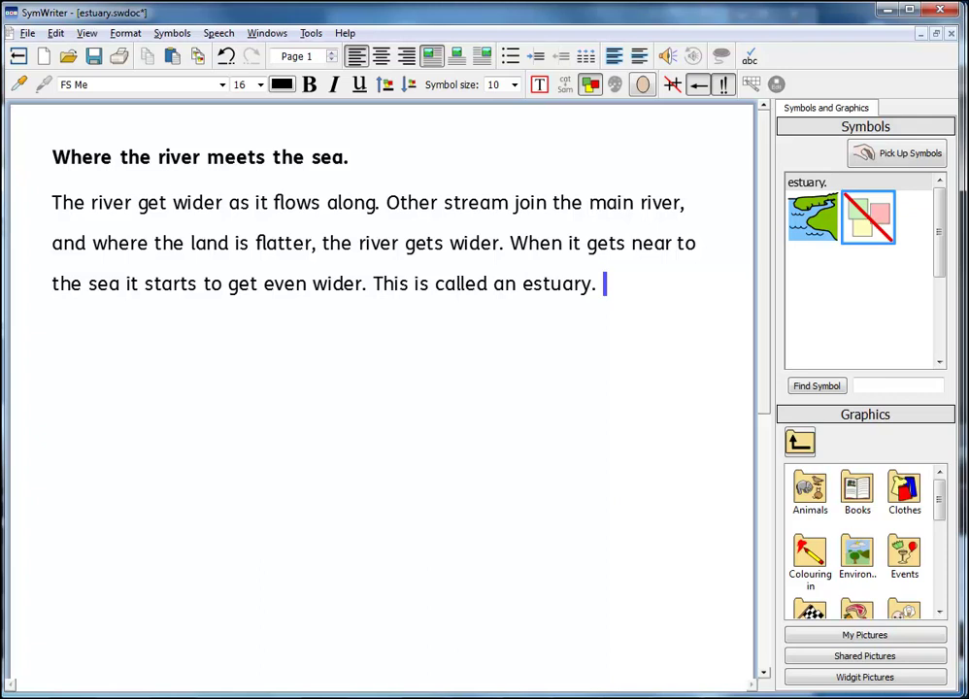
Step: Add 'It ends at the sea shure' and correct 'shure' to the pictured 'shore'
type("It ends at the sea shure")
left_click(170, 321)
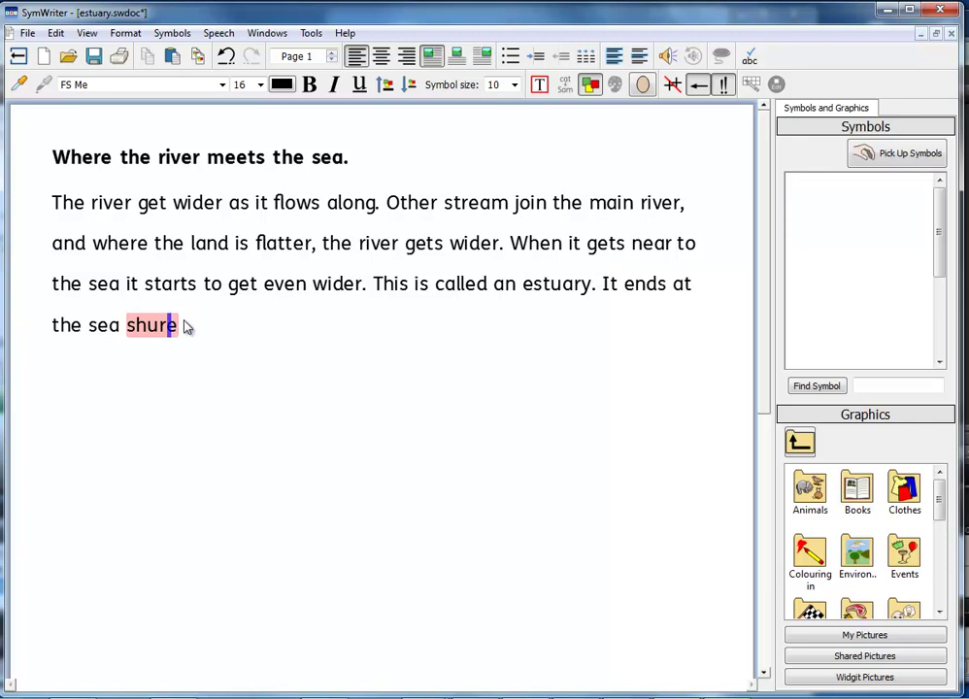
right_click(149, 325)
key("Down")
key("Down")
key("Down")
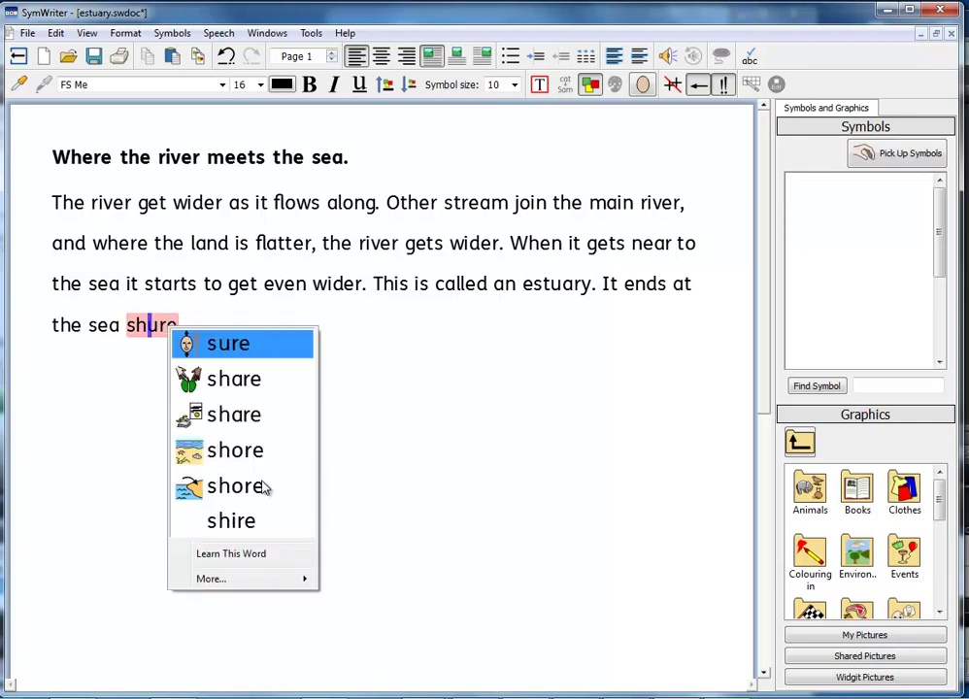
left_click(262, 486)
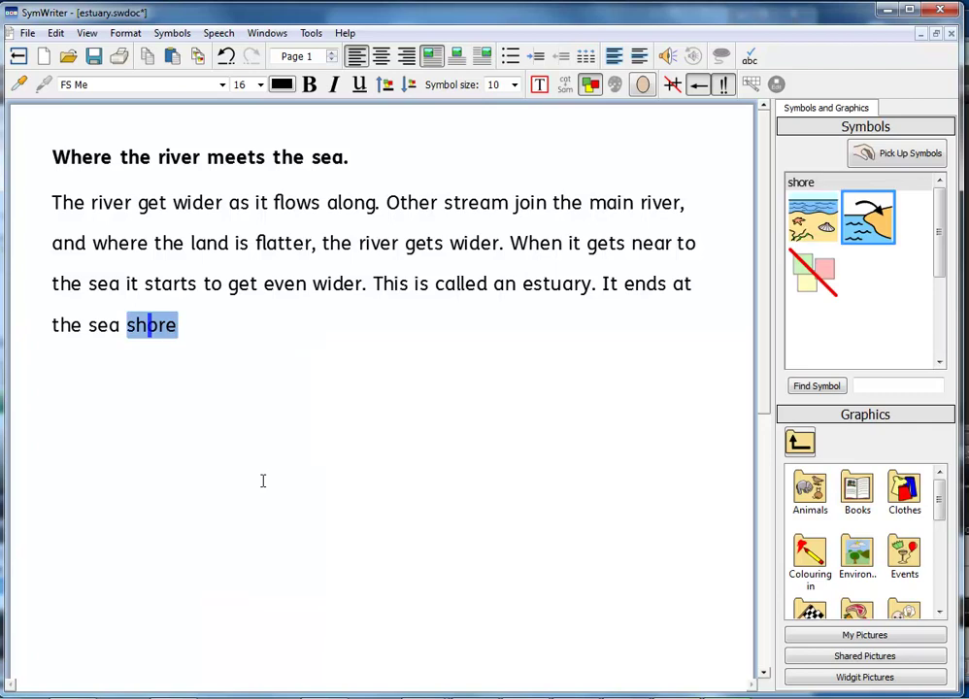
left_click(190, 328)
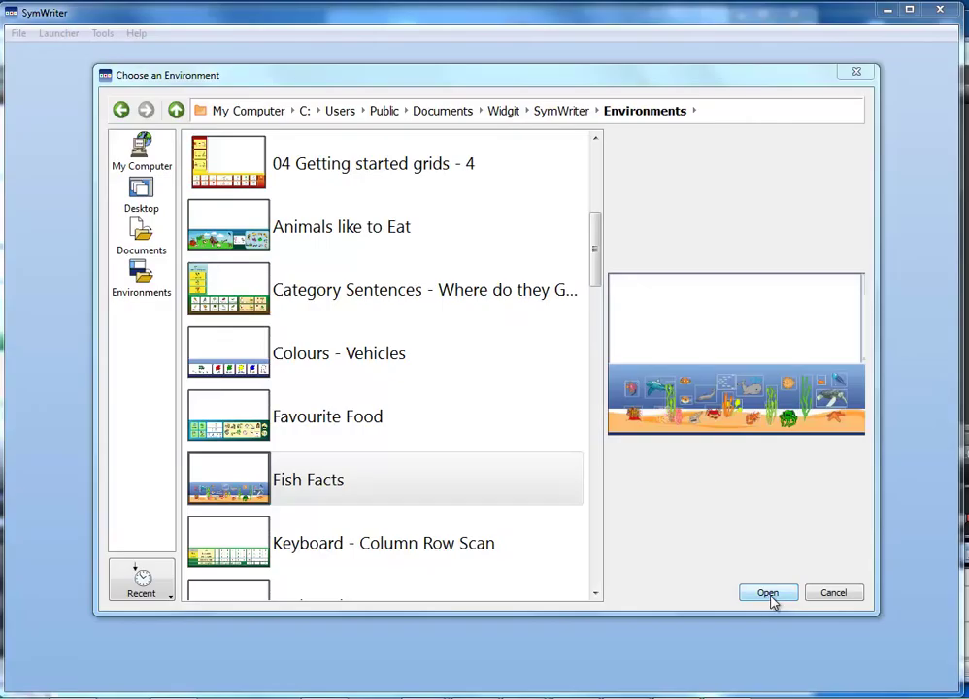
Step: In the Fish Facts environment, add the angel fish and puffer fish sentences
left_click(768, 594)
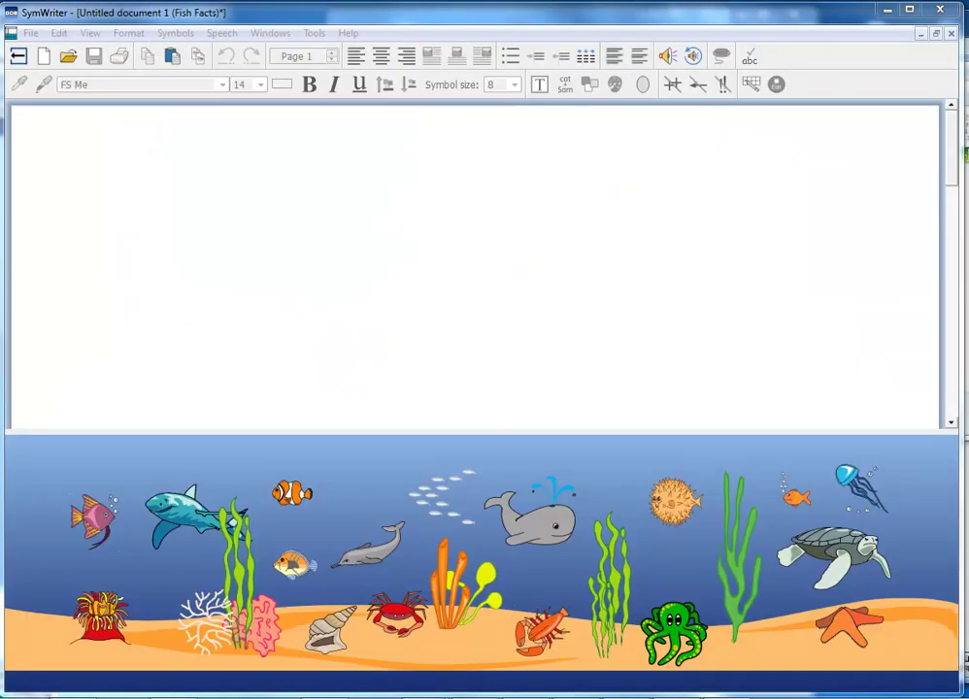
left_click(93, 525)
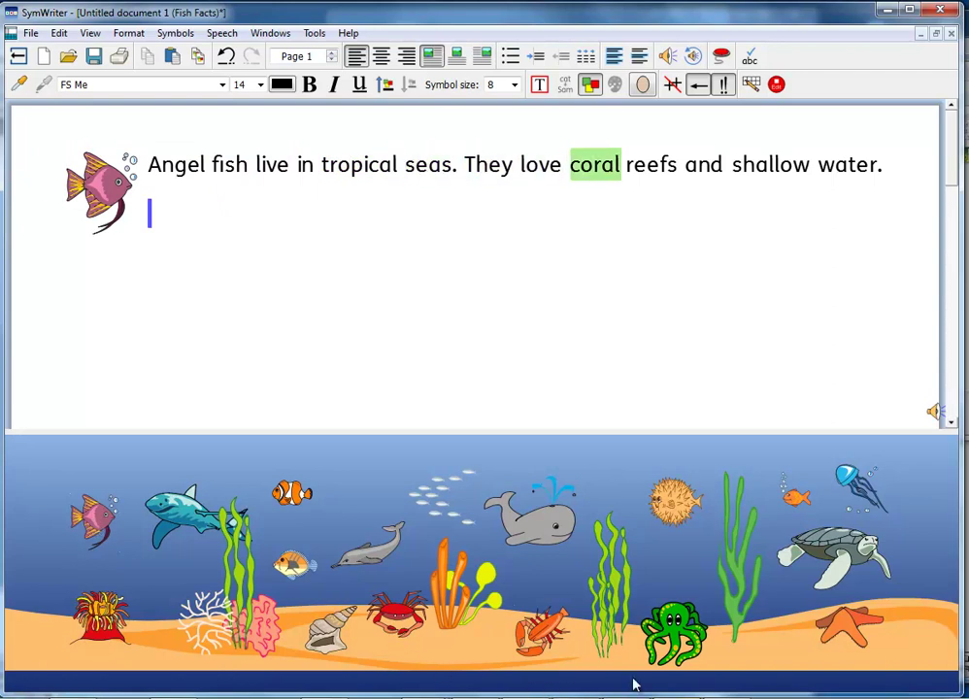
left_click(685, 520)
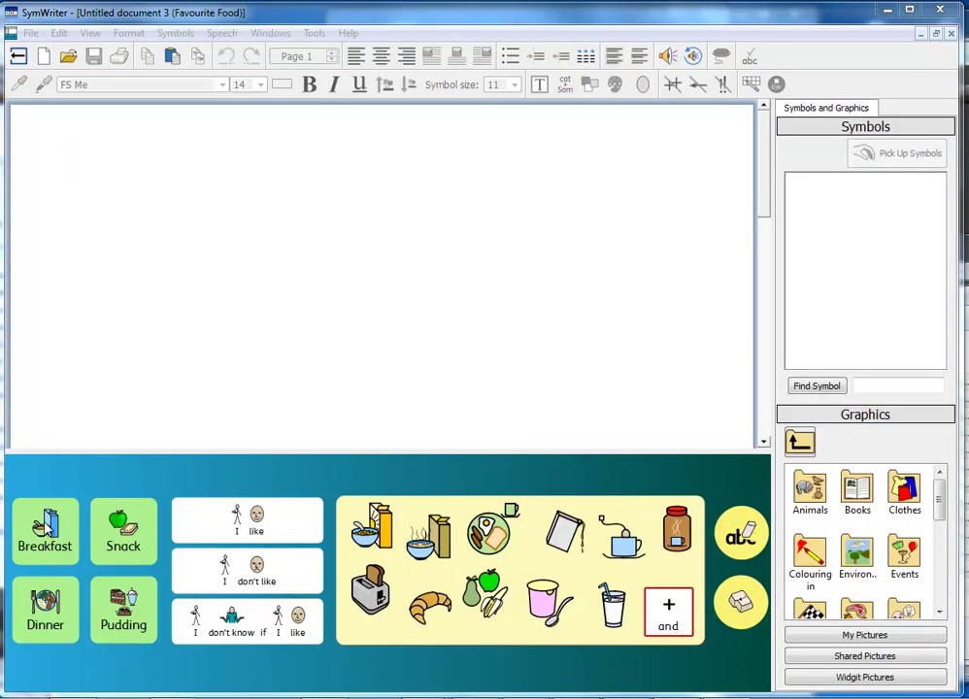
Step: Build 'For breakfast I like cereal and coffee' from the Favourite Food grid cells
left_click(44, 529)
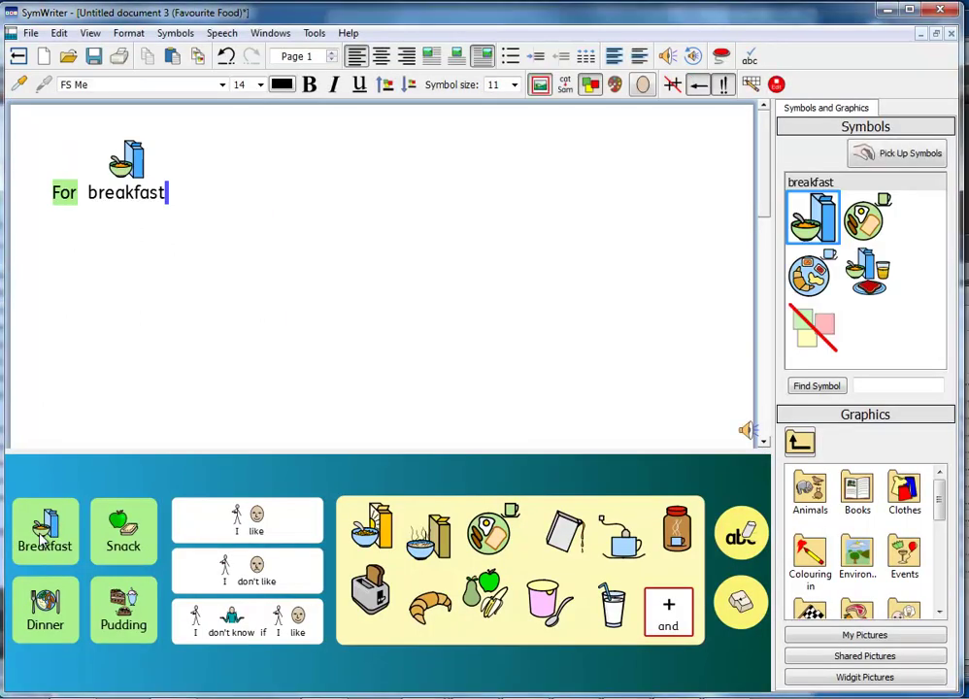
left_click(288, 540)
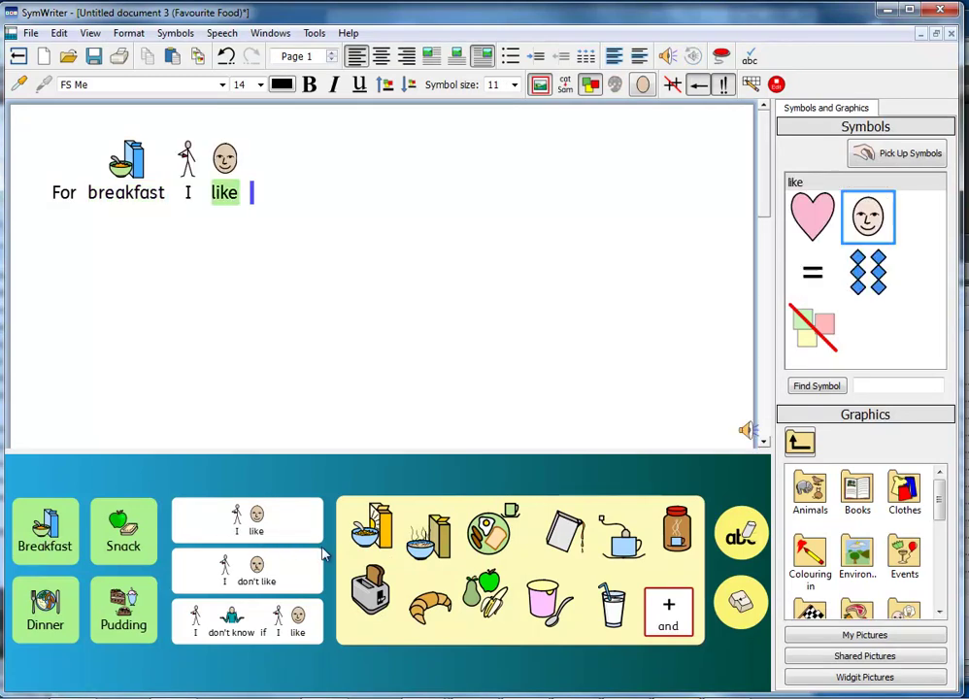
left_click(379, 541)
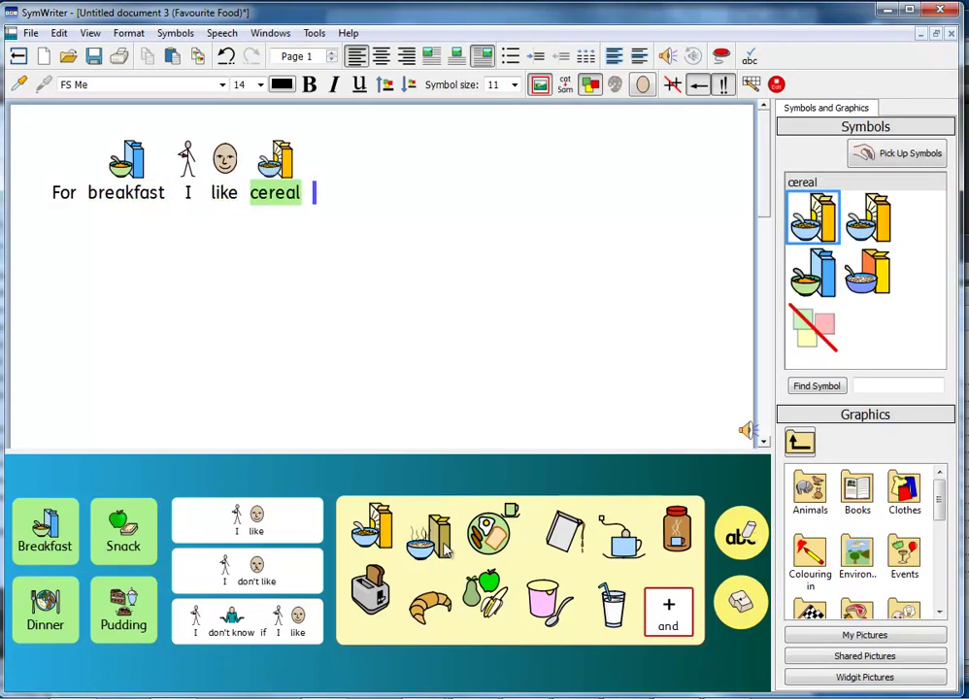
left_click(667, 609)
left_click(678, 532)
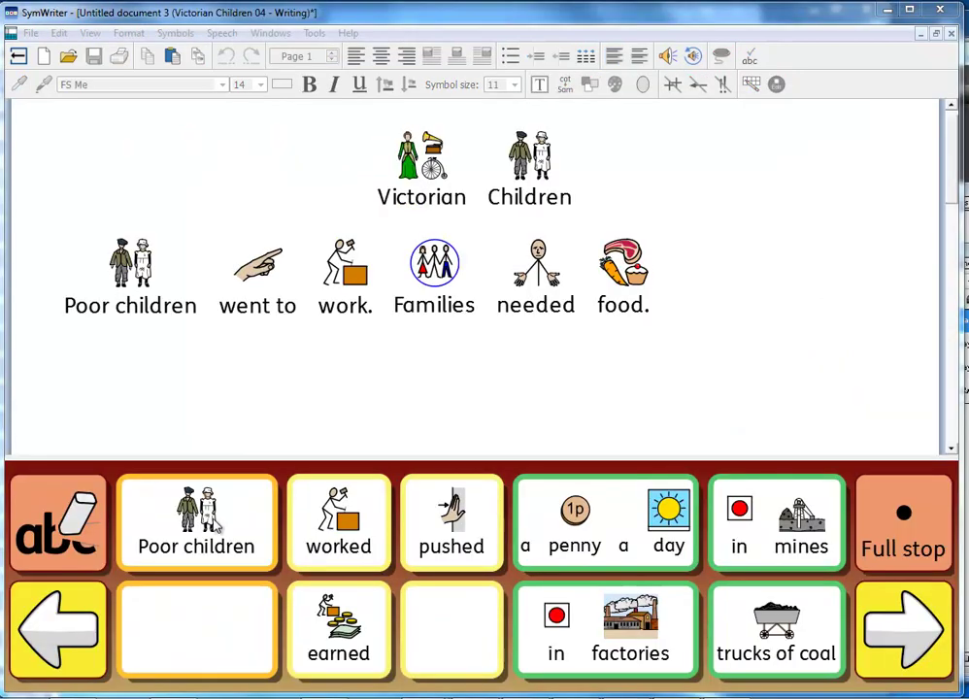
Step: Add the sentence 'Poor children worked in mines.' from the grid cells
left_click(219, 525)
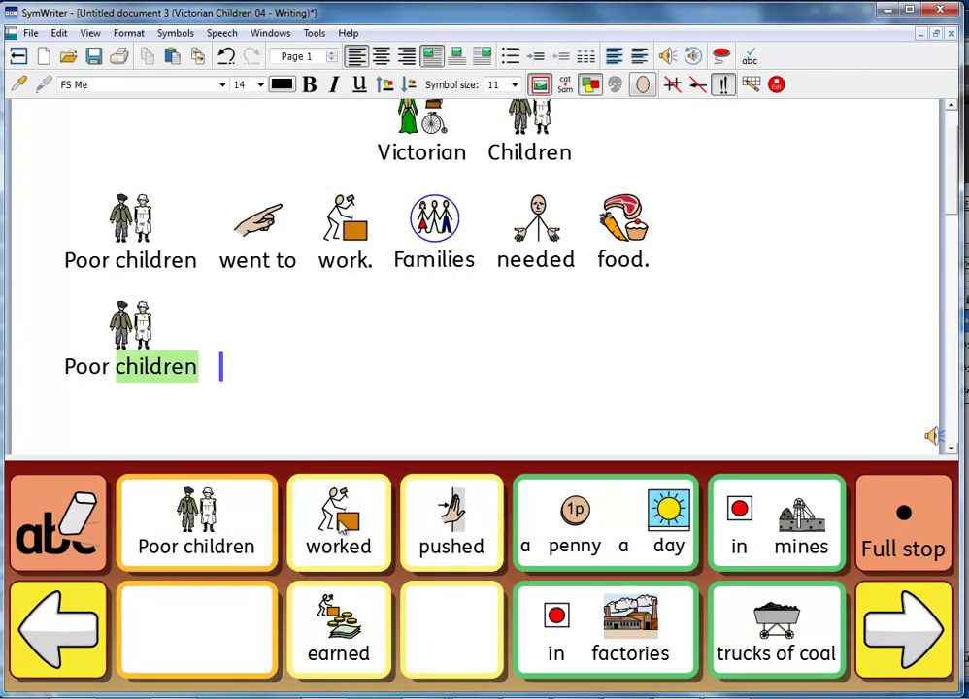
left_click(339, 524)
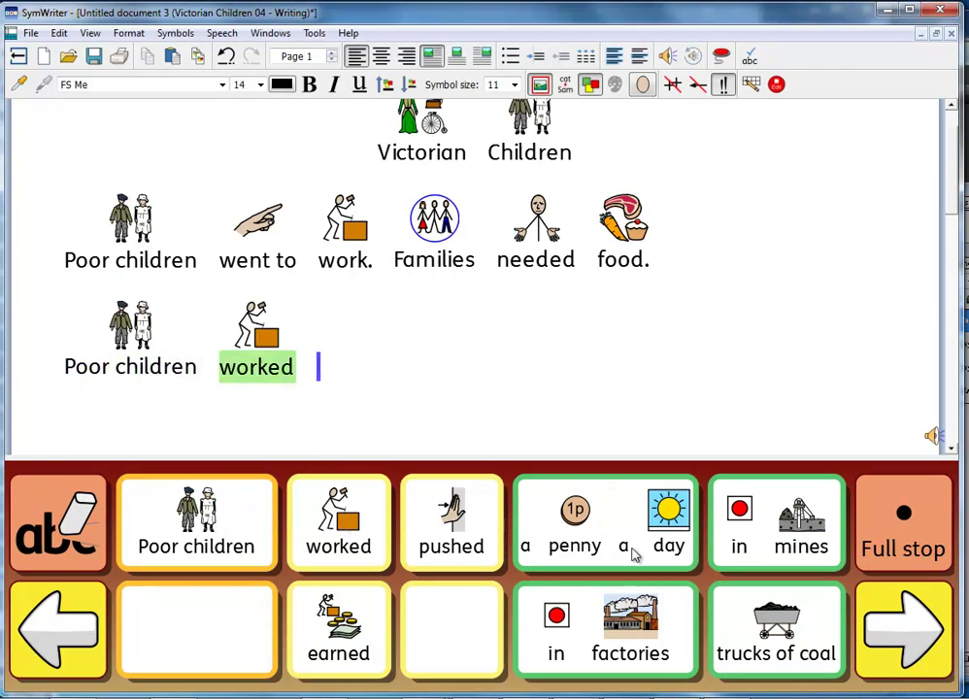
left_click(776, 530)
left_click(925, 537)
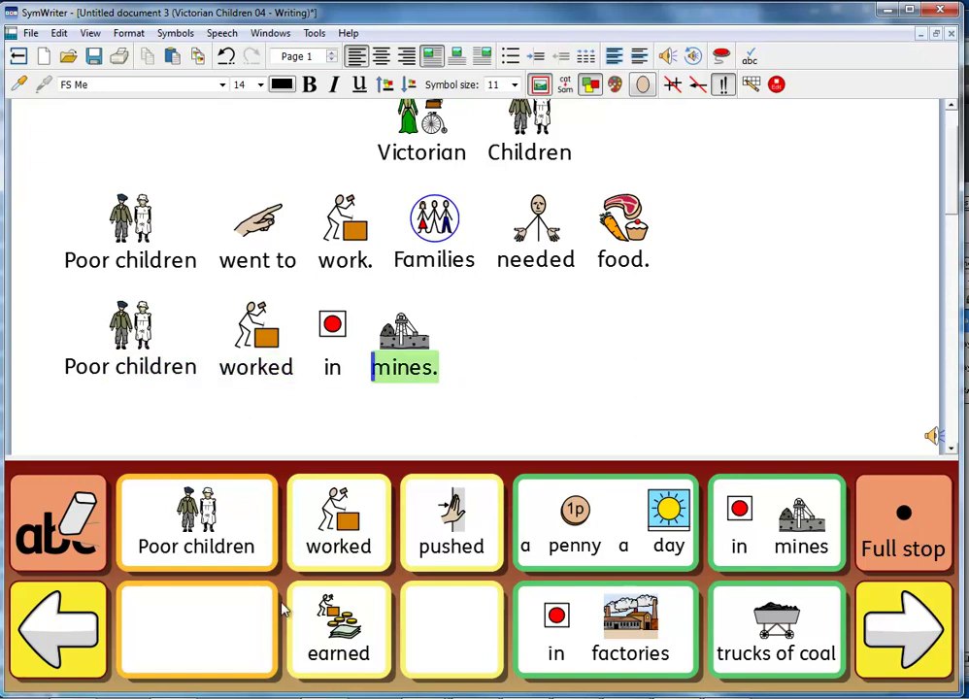
Step: Add 'Poor children earned a penny a day', then insert 'These are alive.' in Opposites
left_click(212, 530)
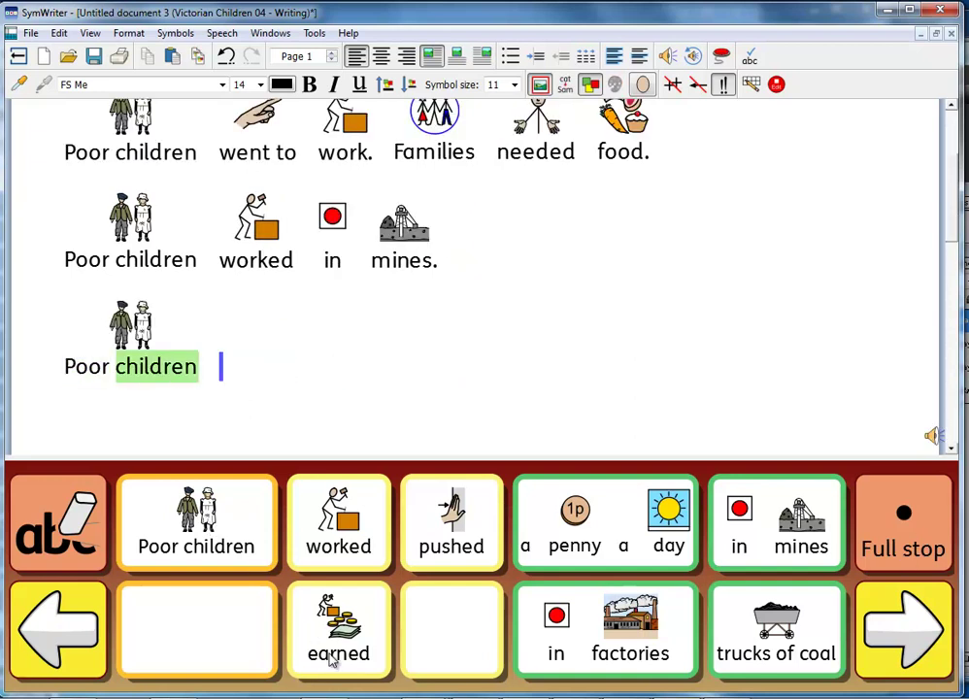
left_click(331, 660)
left_click(627, 545)
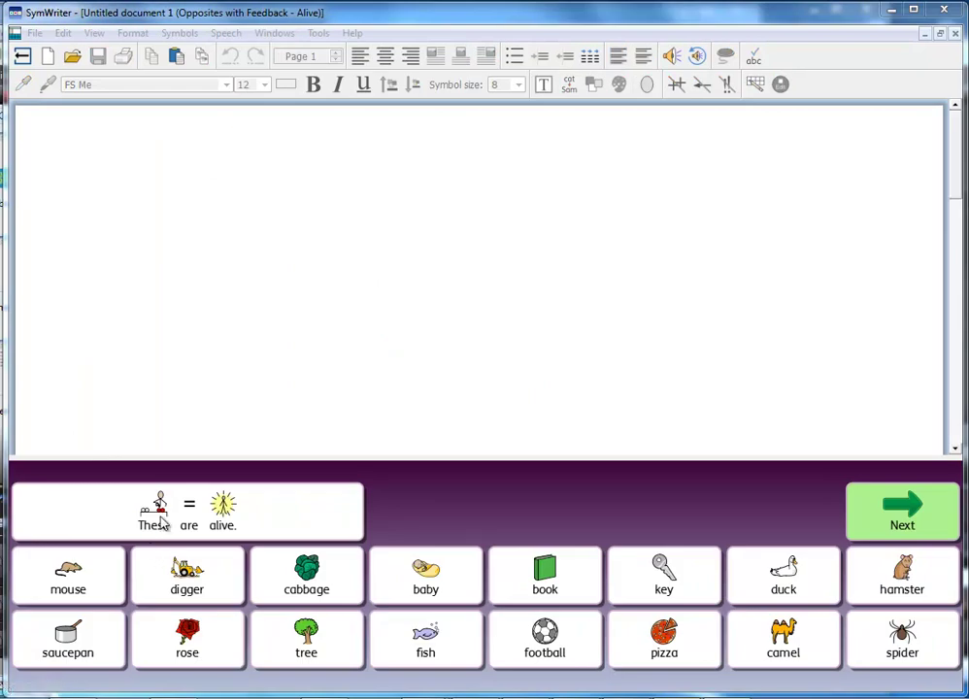
left_click(158, 523)
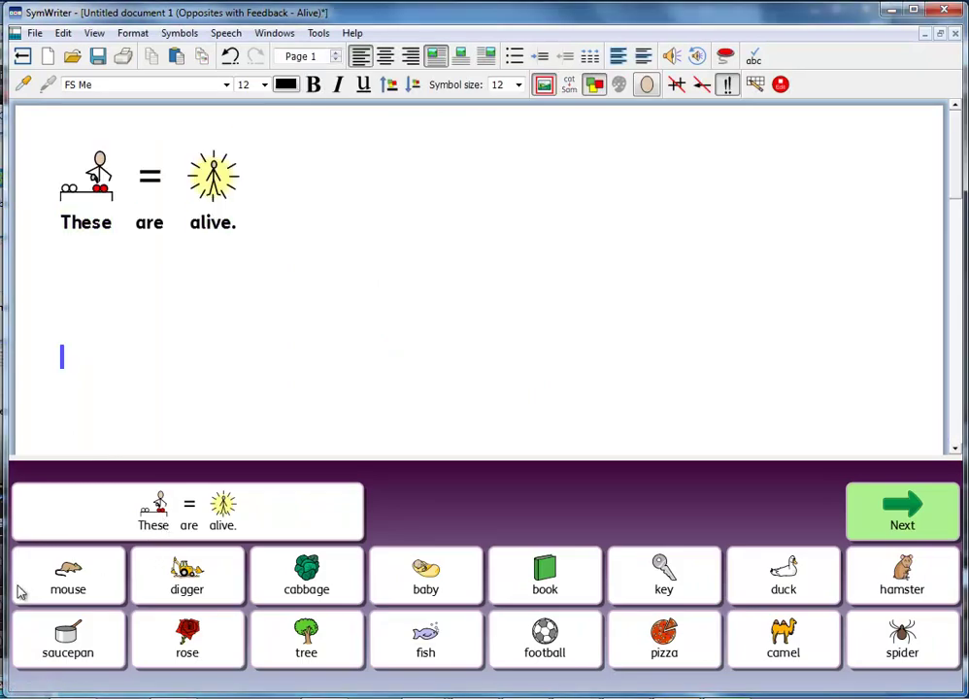
Step: List mouse, baby and fish as living things beneath 'These are alive.'
left_click(86, 587)
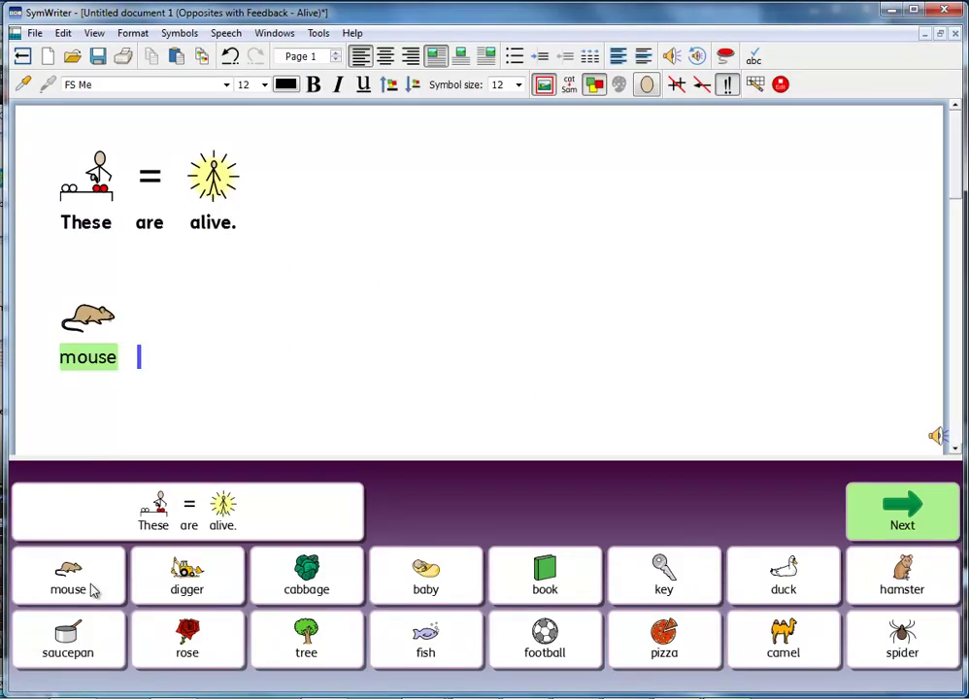
left_click(407, 585)
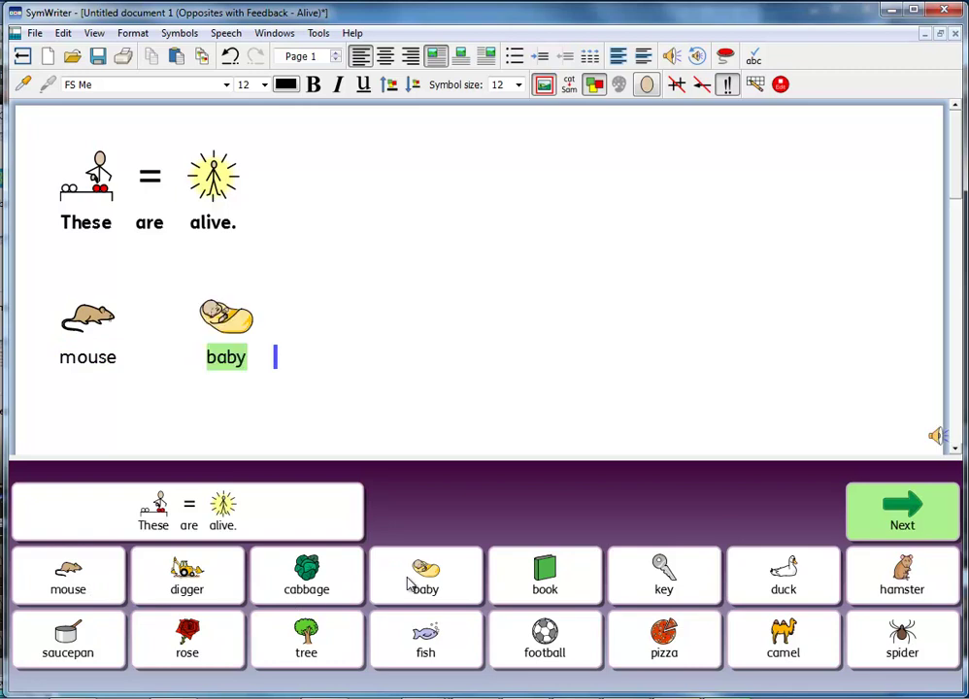
left_click(439, 649)
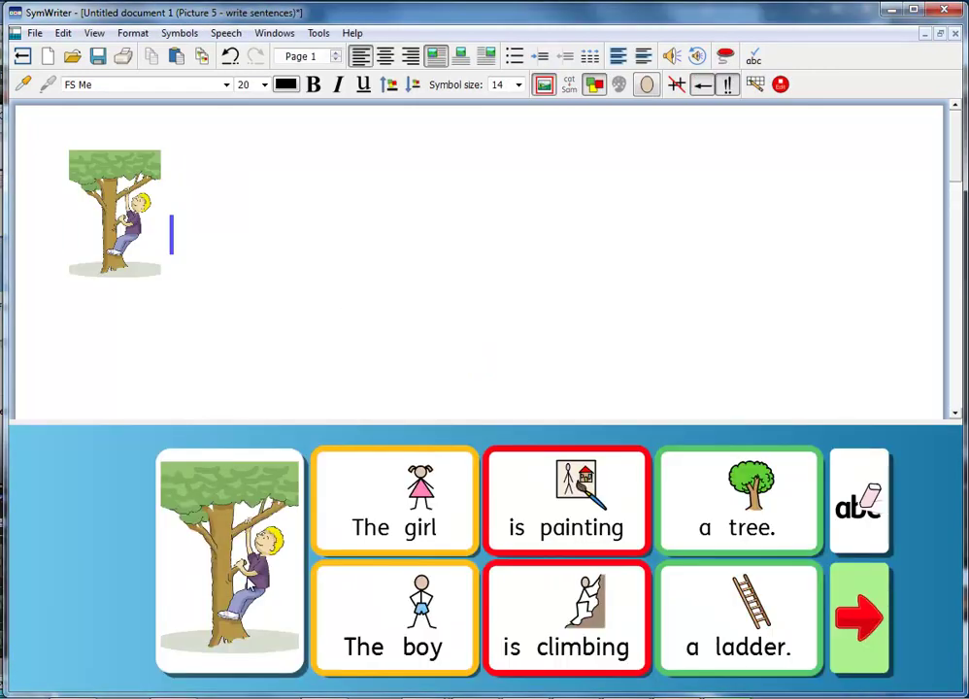
Step: Write 'The boy is climbing a tree.' and advance to the girl-kicking-a-ball picture
left_click(368, 637)
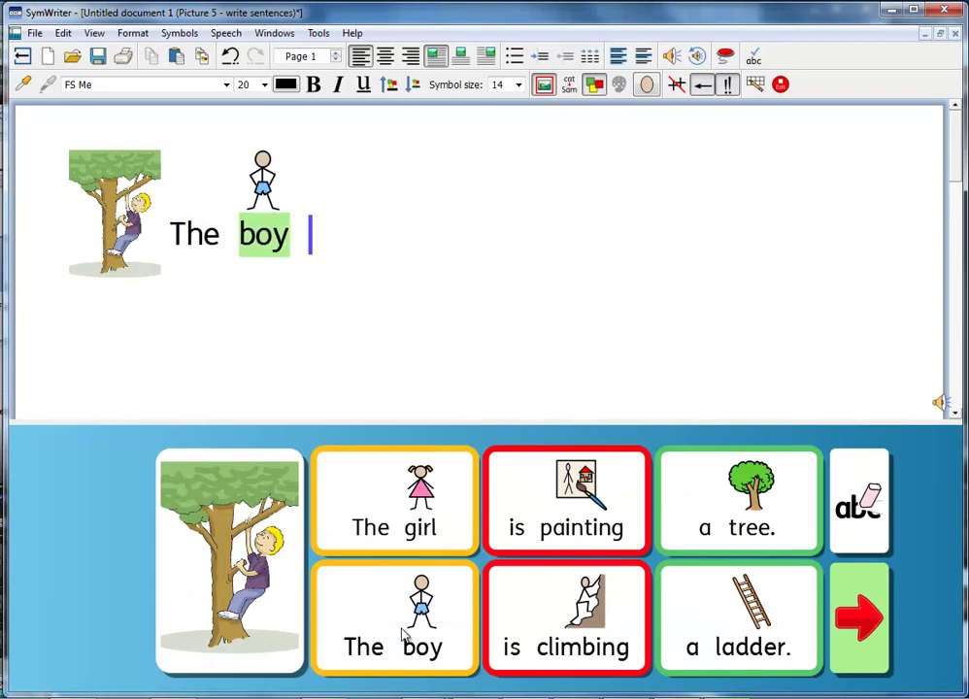
left_click(525, 642)
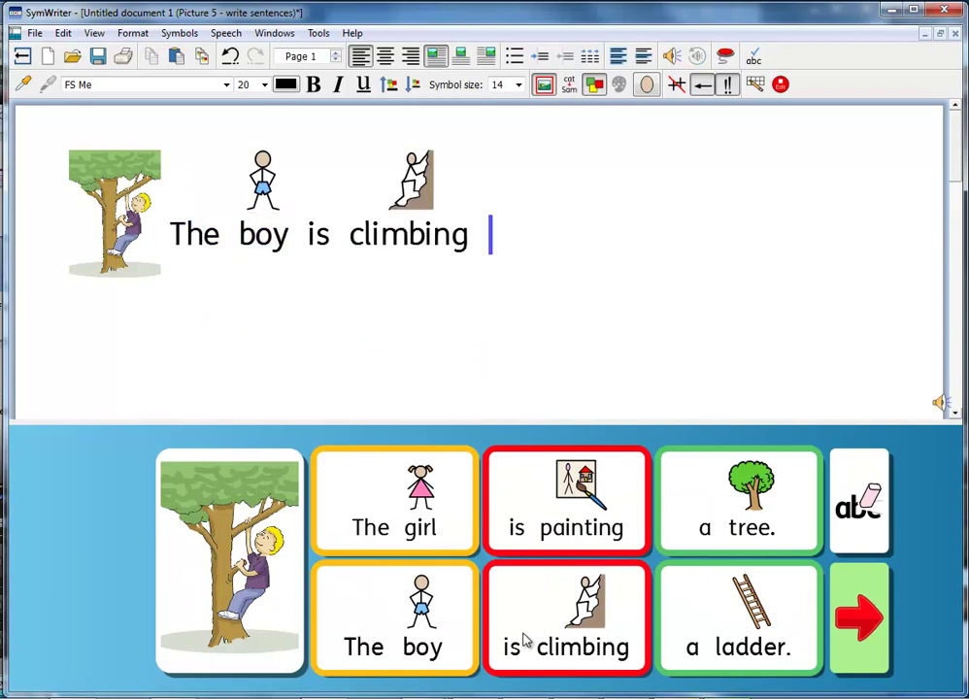
left_click(743, 515)
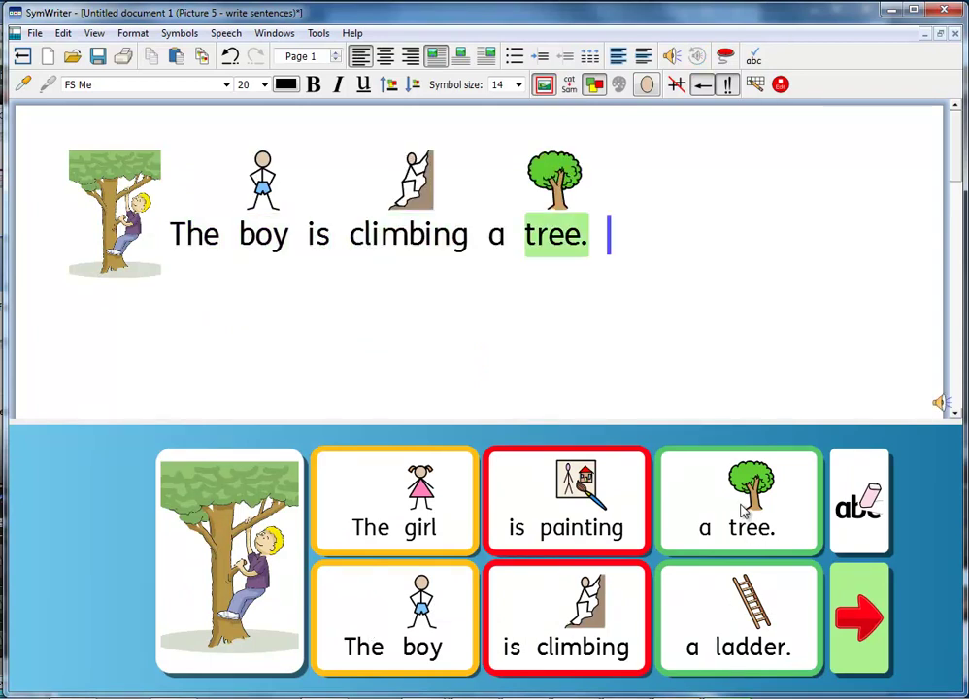
left_click(861, 634)
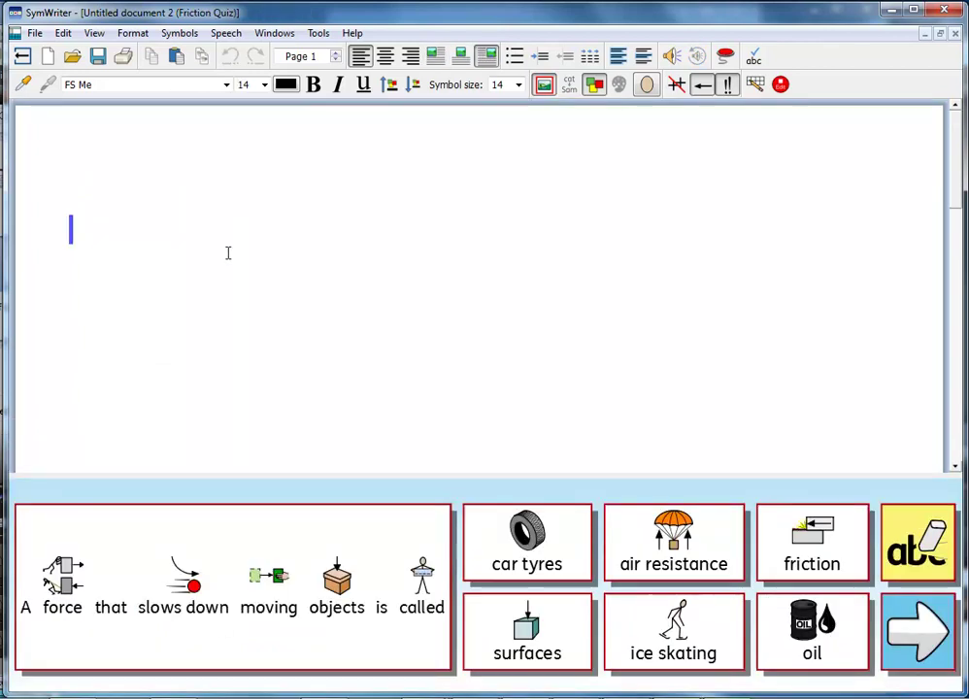
Step: Complete 'A force that slows down moving objects is called friction.' and begin 'A parachute is slowed down by'
left_click(222, 619)
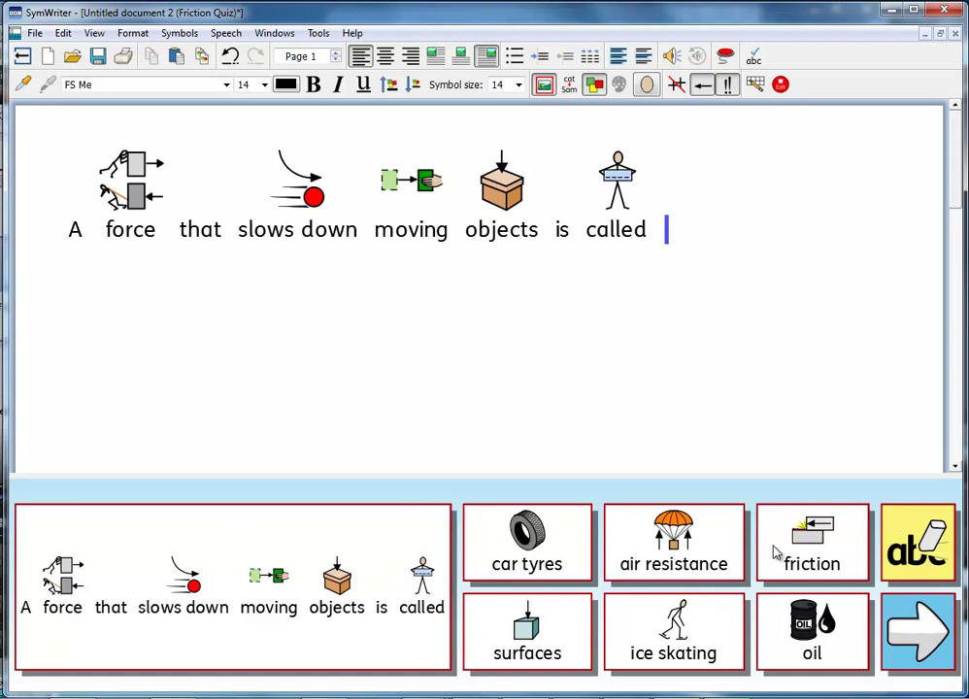
left_click(794, 551)
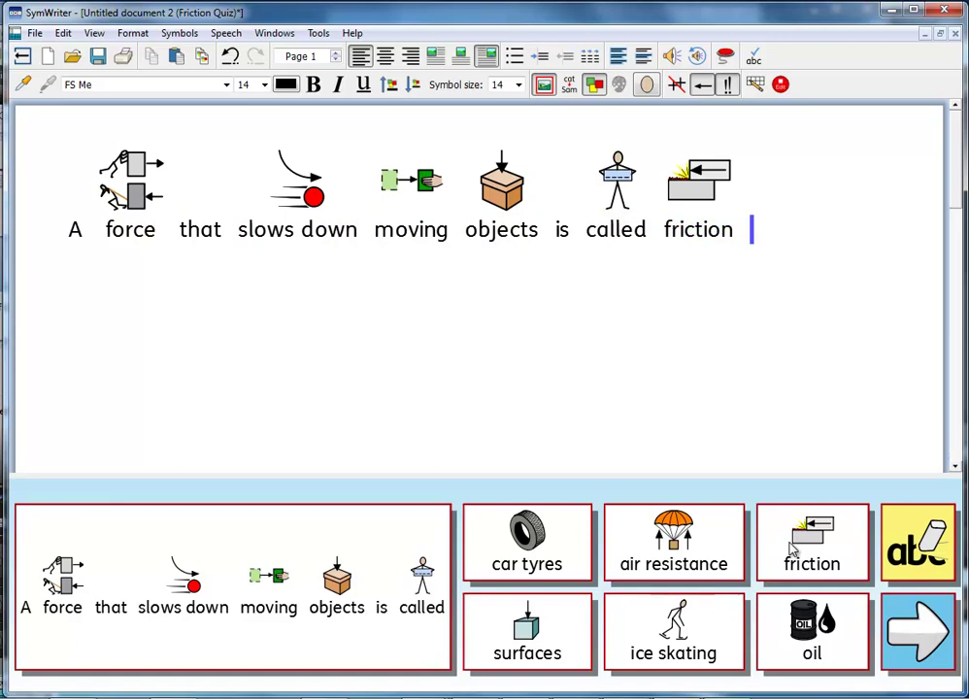
left_click(904, 640)
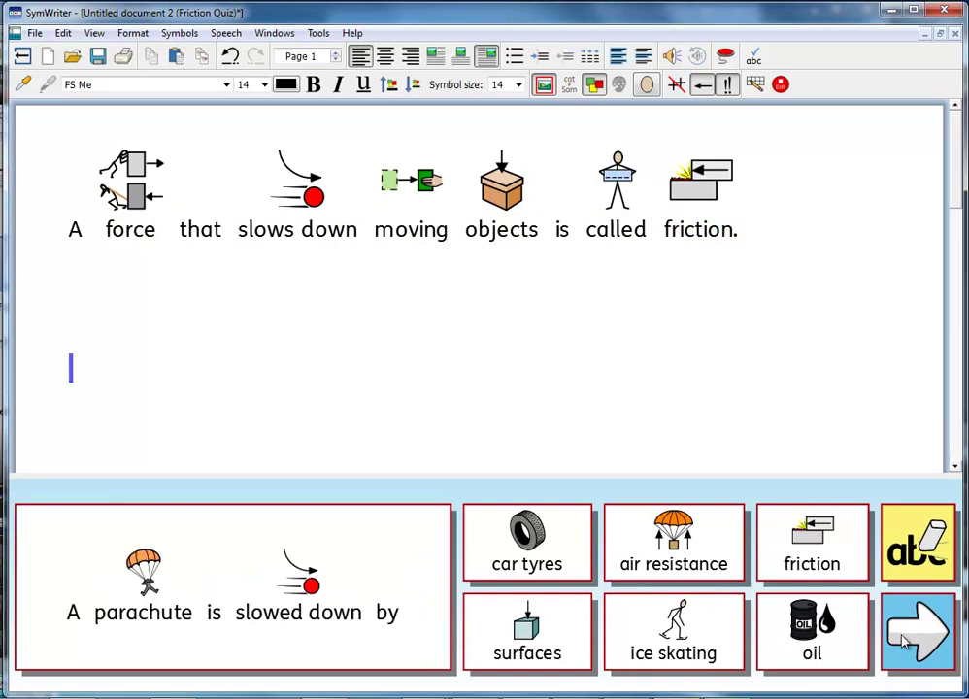
left_click(365, 610)
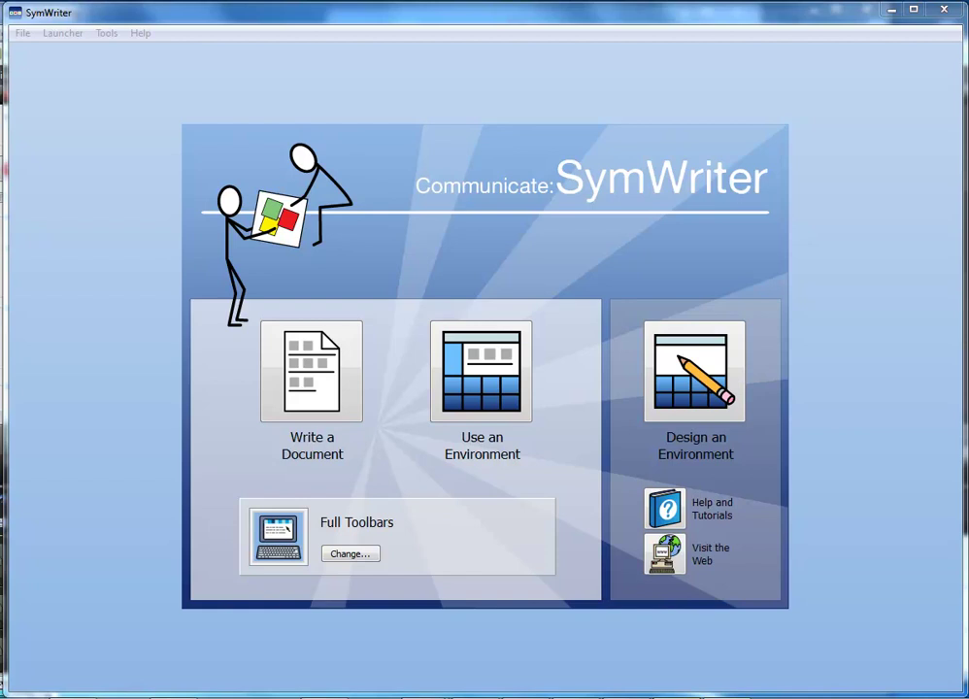
left_click(497, 385)
left_click_drag(598, 203, 593, 569)
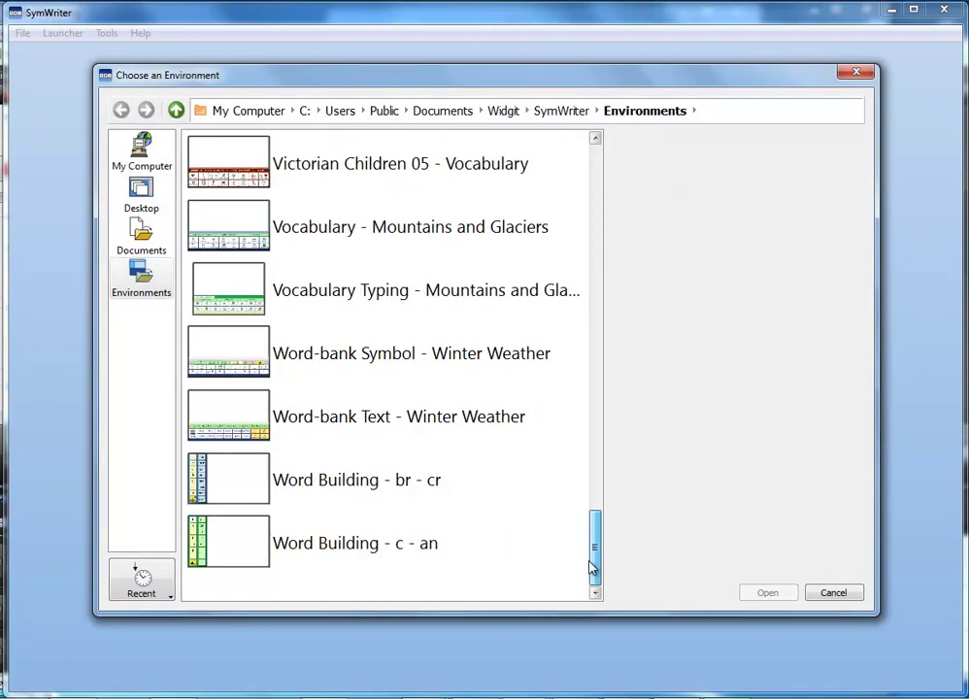
left_click(832, 594)
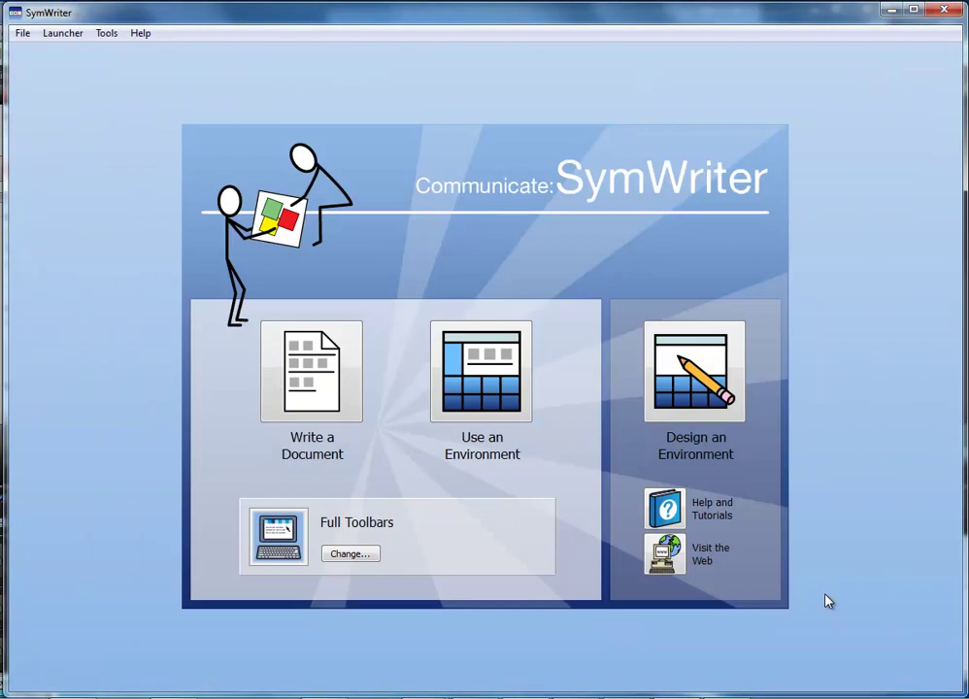
Step: Create a new environment using the layout with a stage along the bottom
left_click(685, 391)
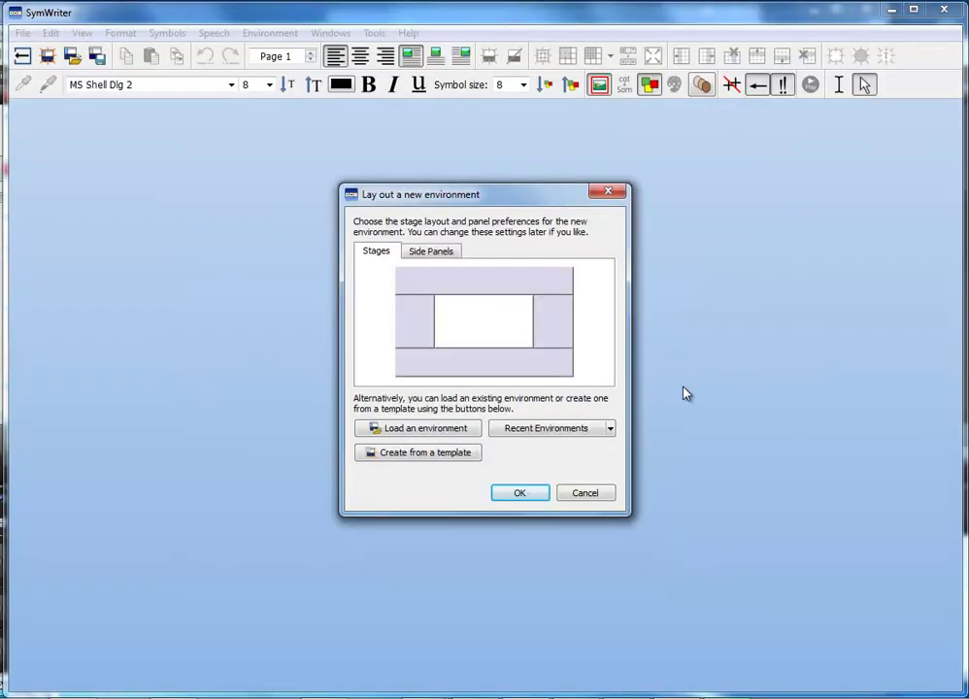
left_click(478, 369)
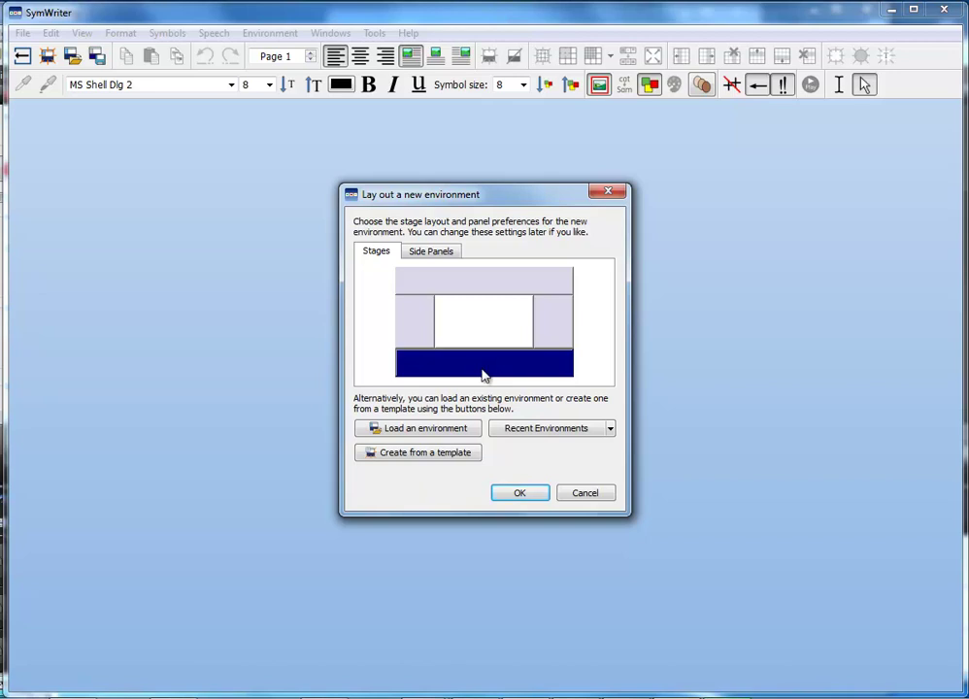
left_click(522, 496)
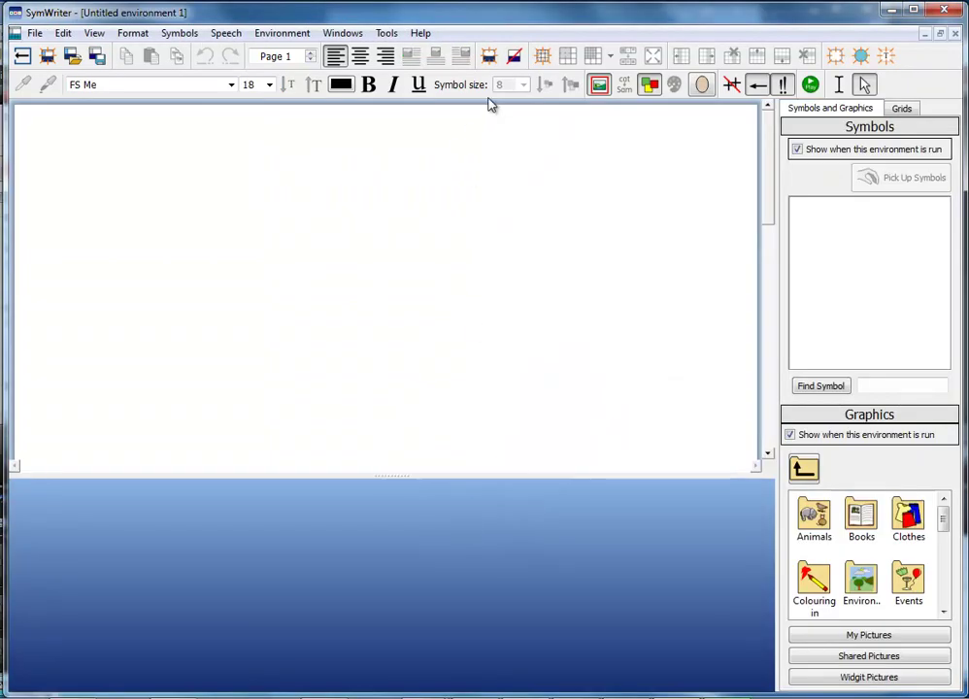
Step: Add a 3-column by 2-row grid to the bottom stage and stretch it across the full width
left_click(542, 57)
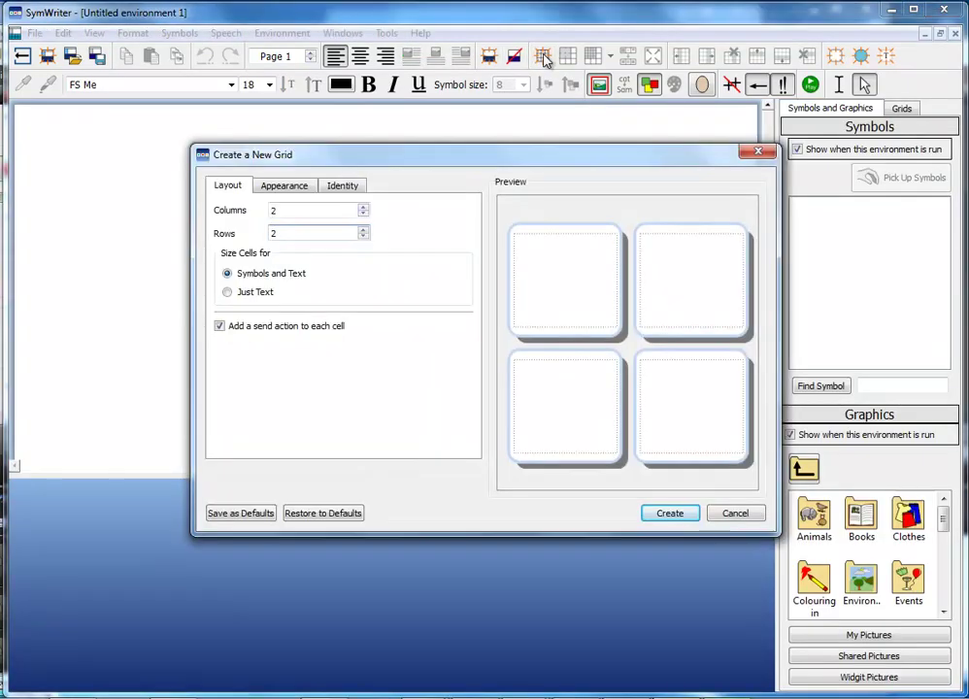
left_click(363, 208)
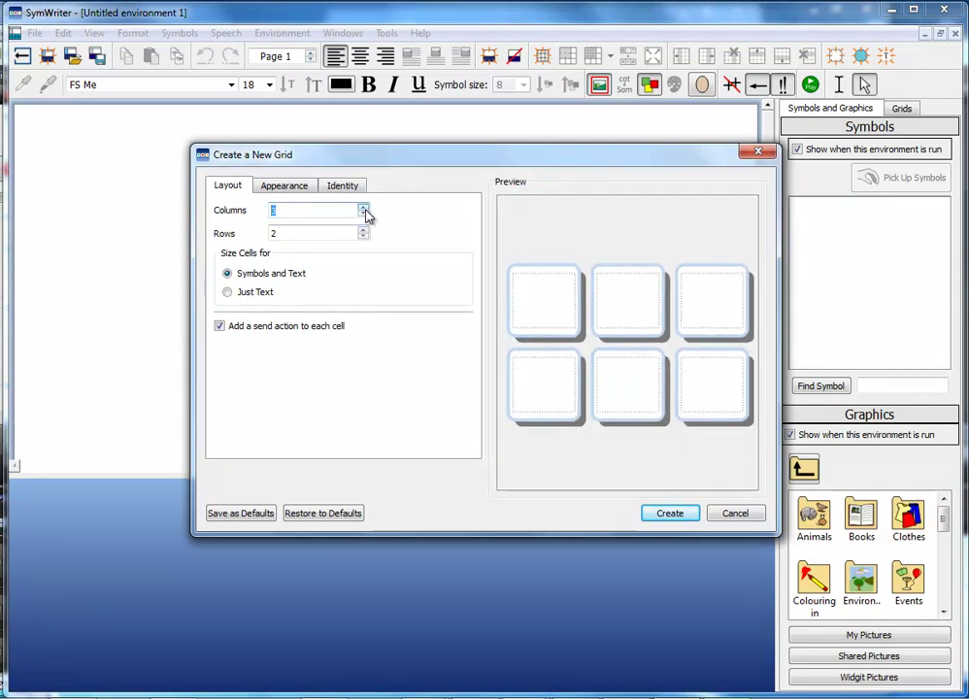
left_click(661, 515)
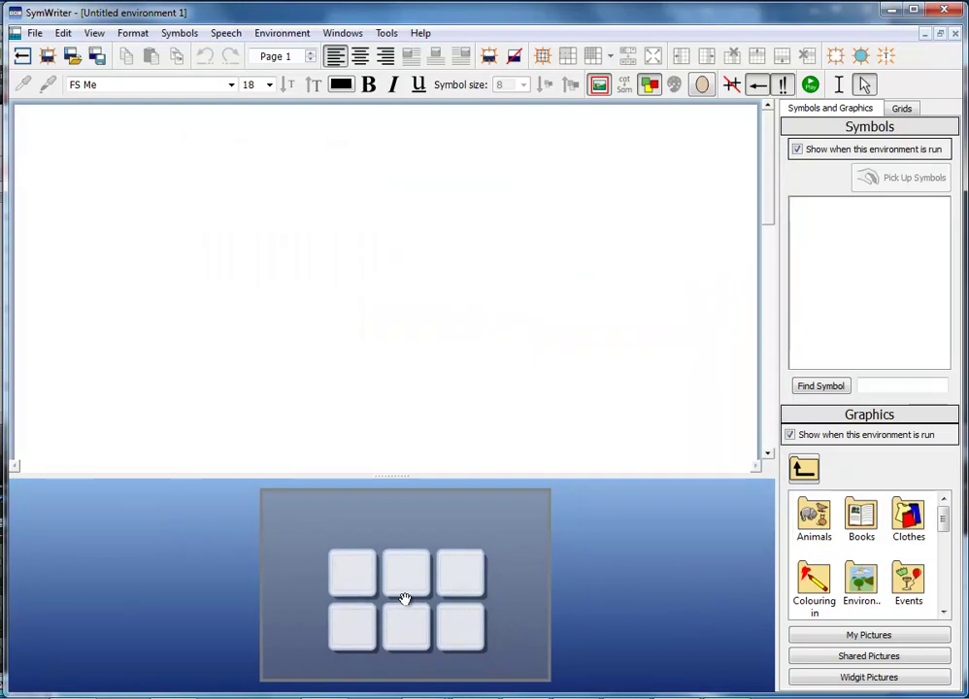
left_click(400, 597)
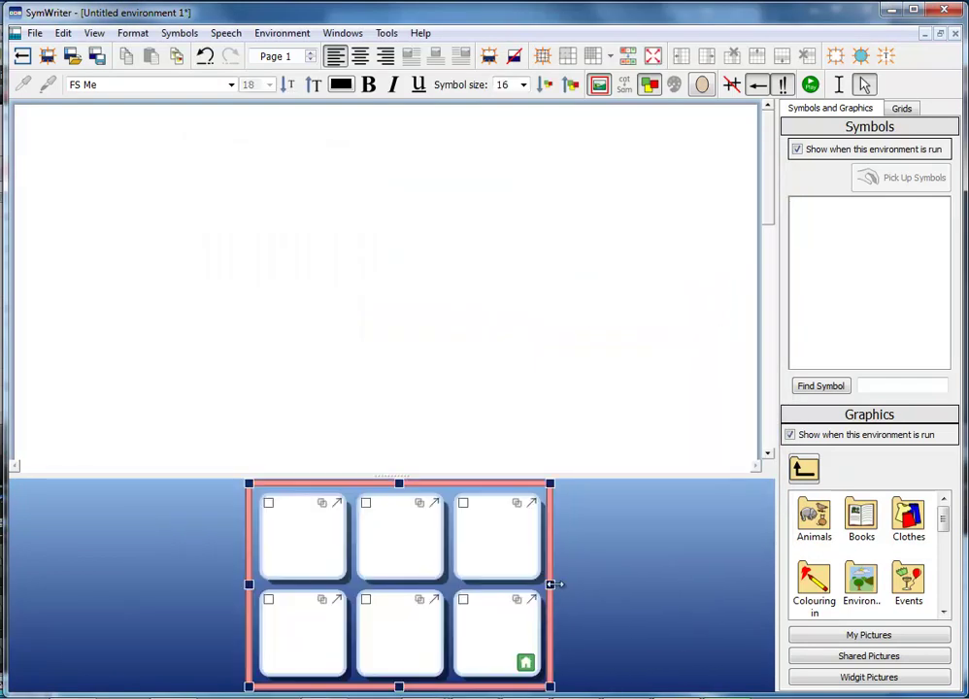
left_click_drag(550, 584, 750, 584)
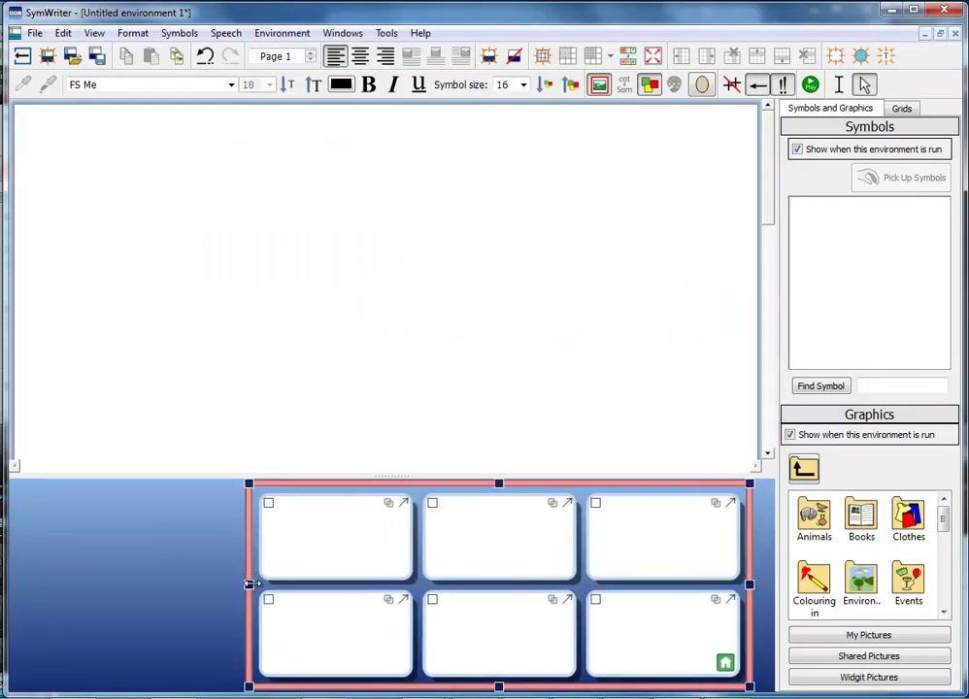
left_click_drag(249, 585, 93, 585)
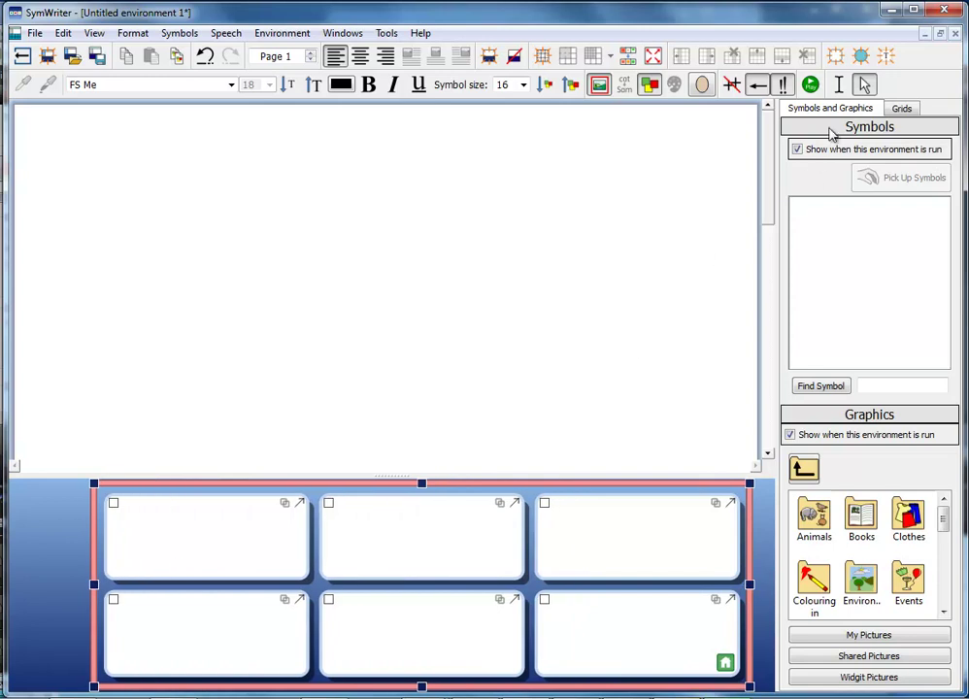
Step: Fill five grid cells with 'I like', 'apples', 'pears', 'and' and 'bananas', leaving the last empty
left_click(840, 84)
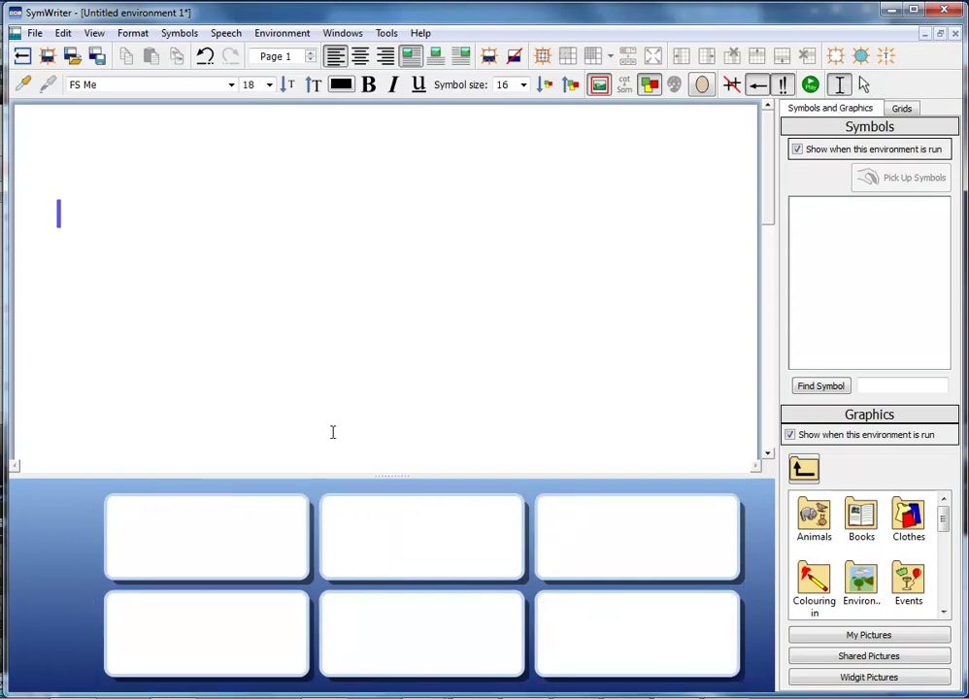
left_click(193, 530)
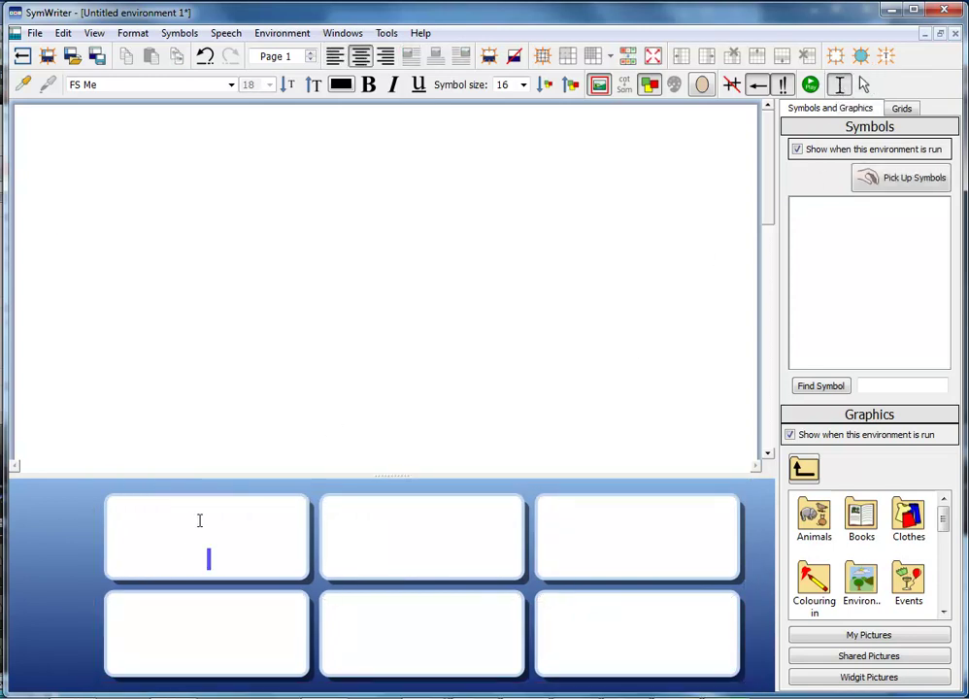
type("I like")
left_click(359, 557)
type("apples")
left_click(551, 541)
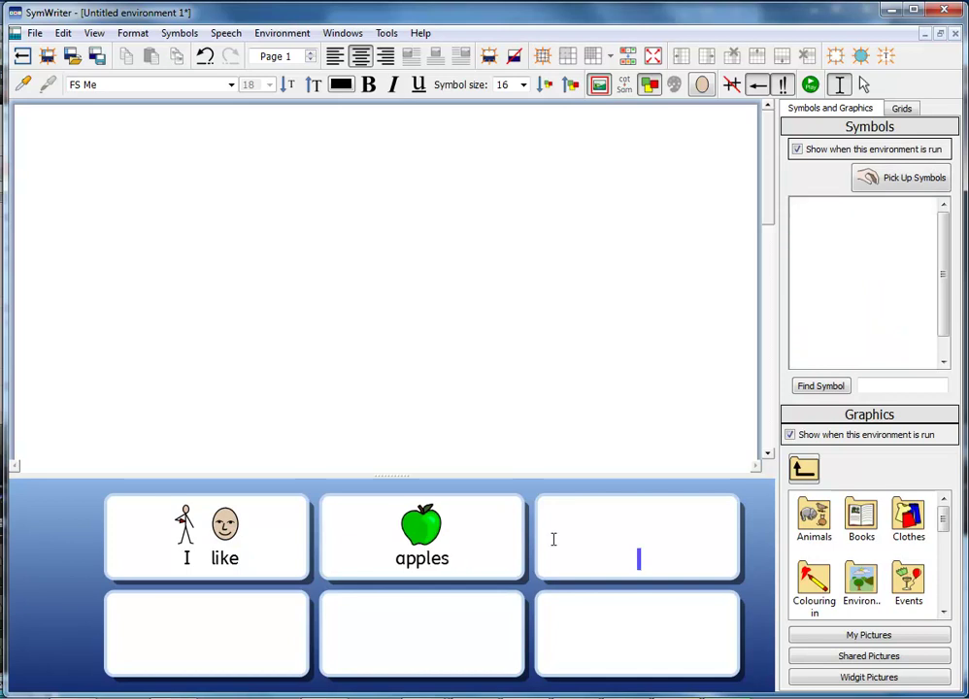
type("pears")
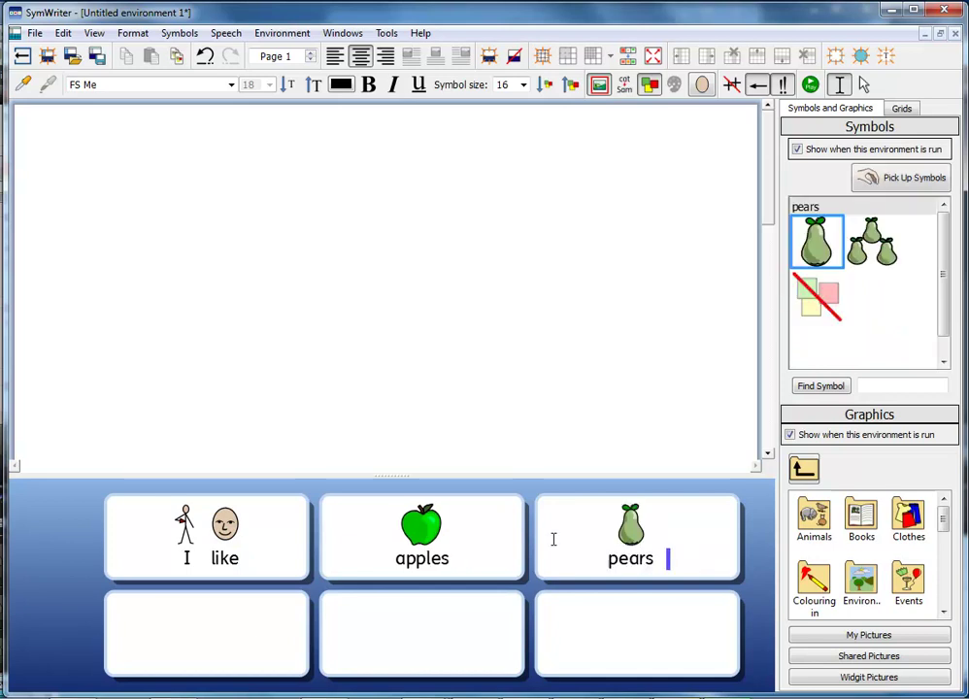
left_click(202, 637)
type("and")
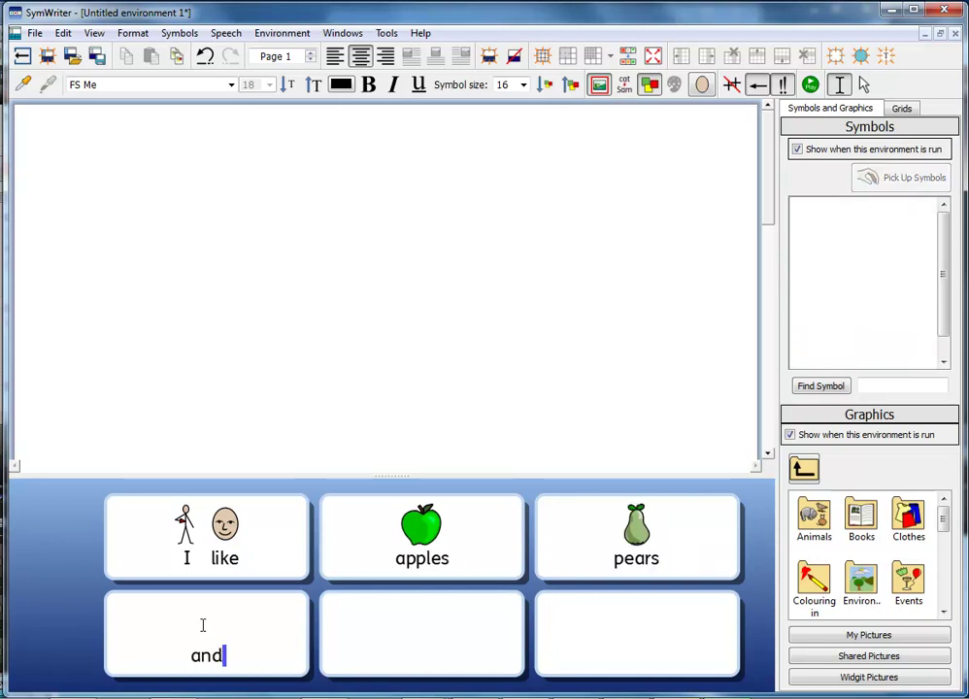
left_click(366, 631)
type("ba")
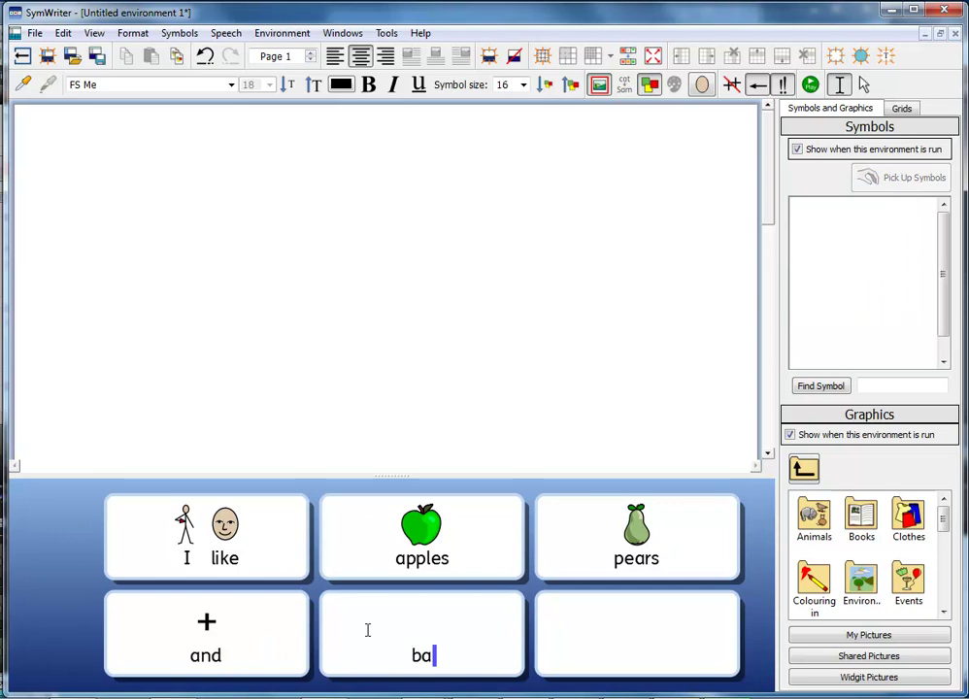
type("nanas")
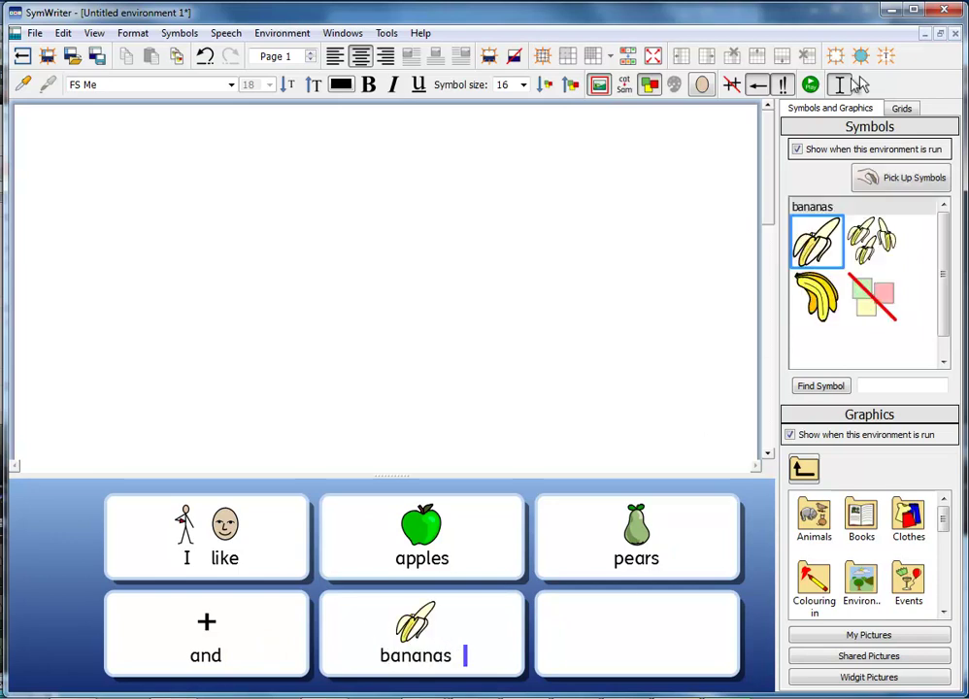
left_click(864, 84)
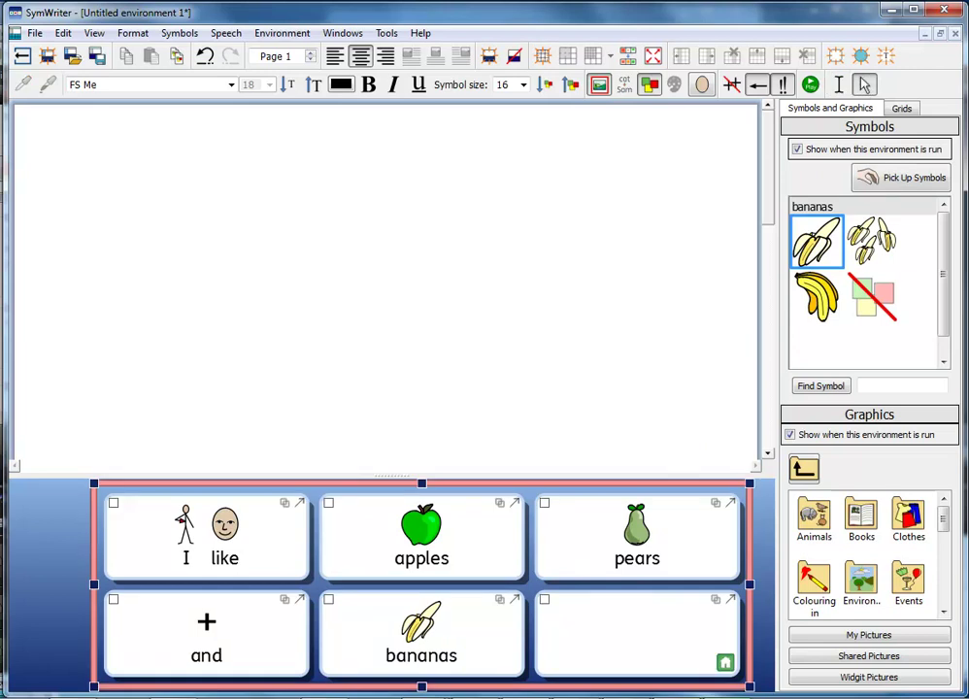
Step: Add a new grid linked from the empty bottom-right cell and show the environment's grids
right_click(604, 640)
mouse_move(690, 457)
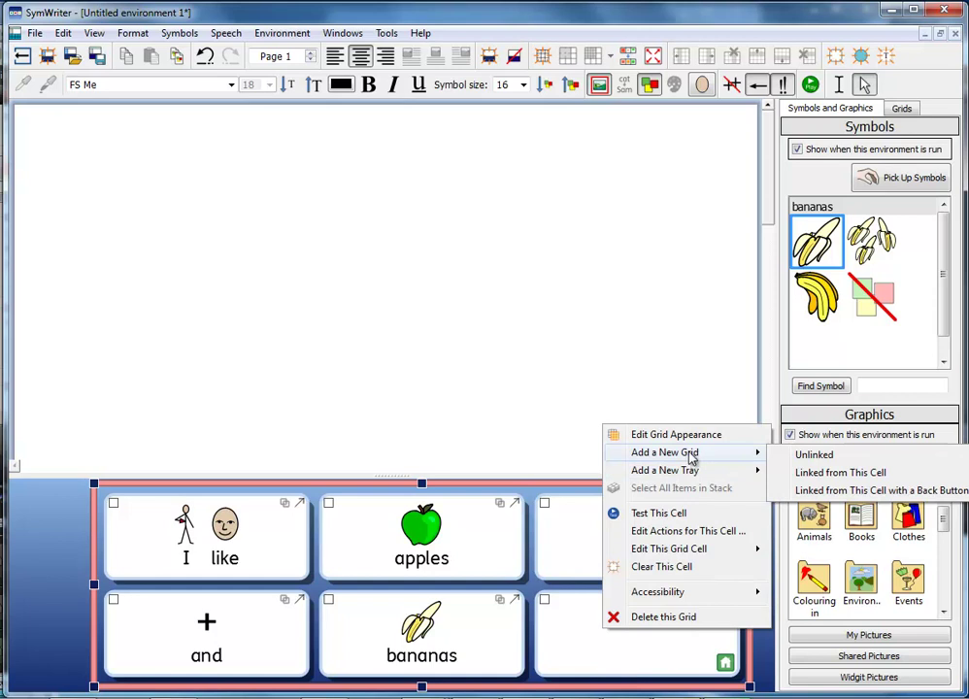
left_click(806, 474)
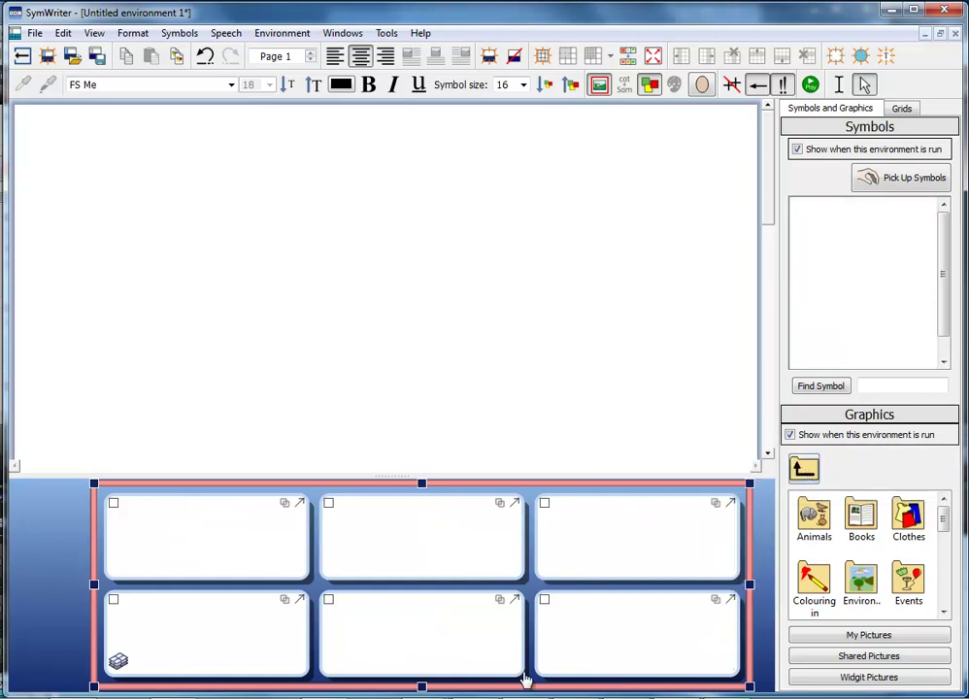
left_click(903, 109)
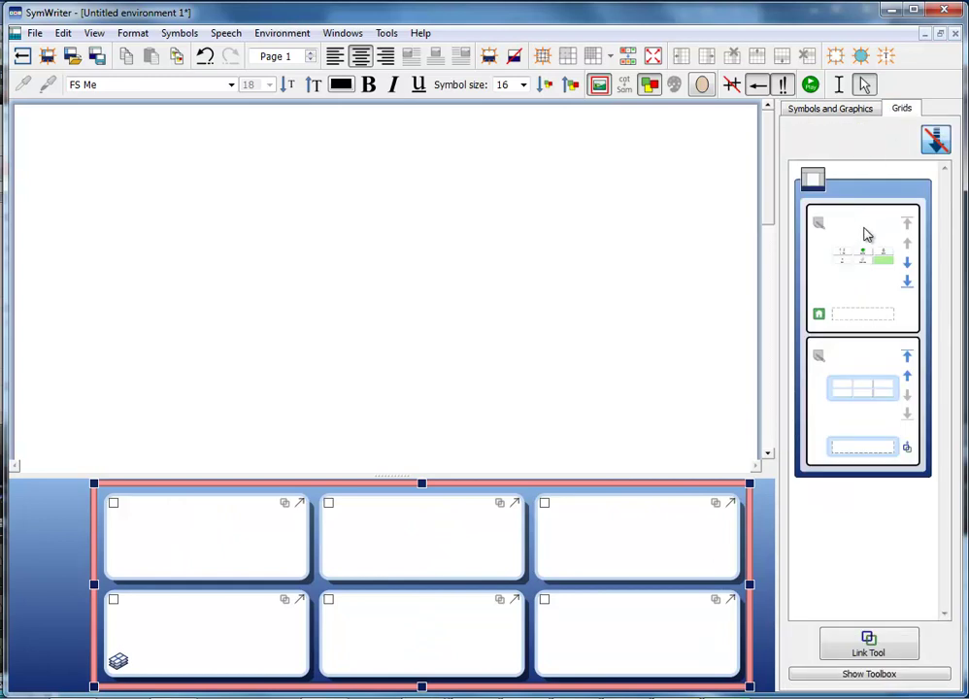
Step: Fill the linked grid with 'I don't like', 'pineapple', 'bananas' and 'peaches', then exit the designer
left_click(302, 498)
type("I don't like")
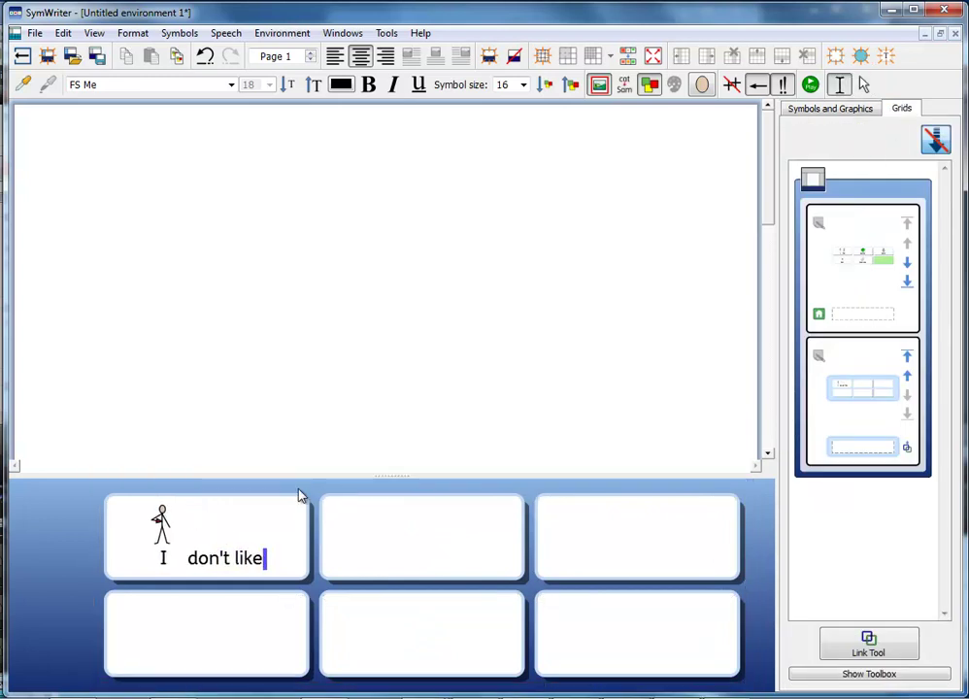
left_click(416, 540)
type("pineapple")
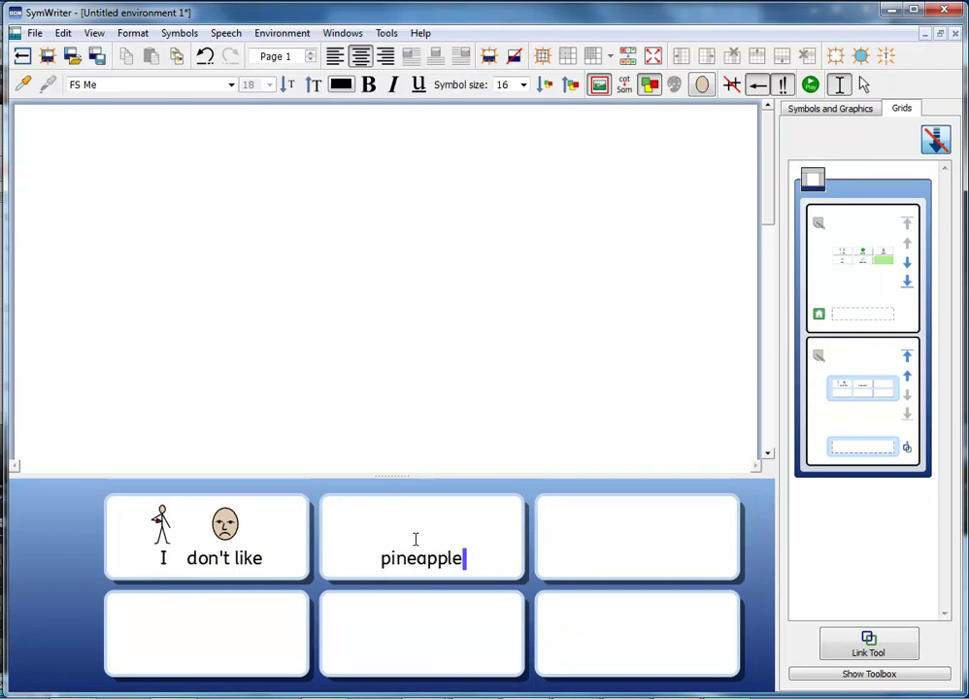
left_click(579, 545)
type("bananas")
left_click(413, 640)
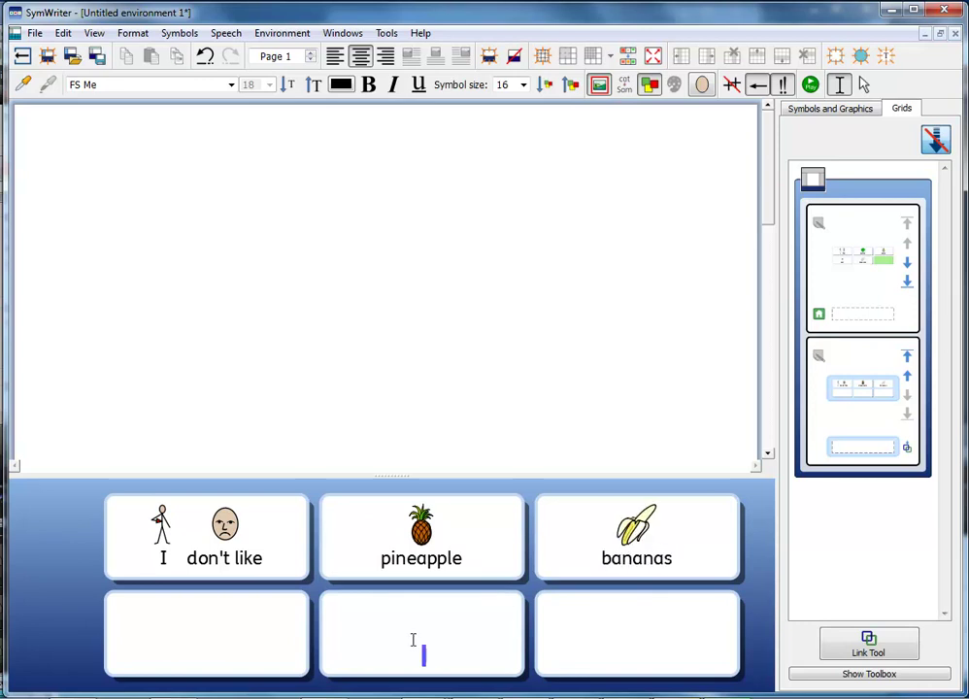
type("peach")
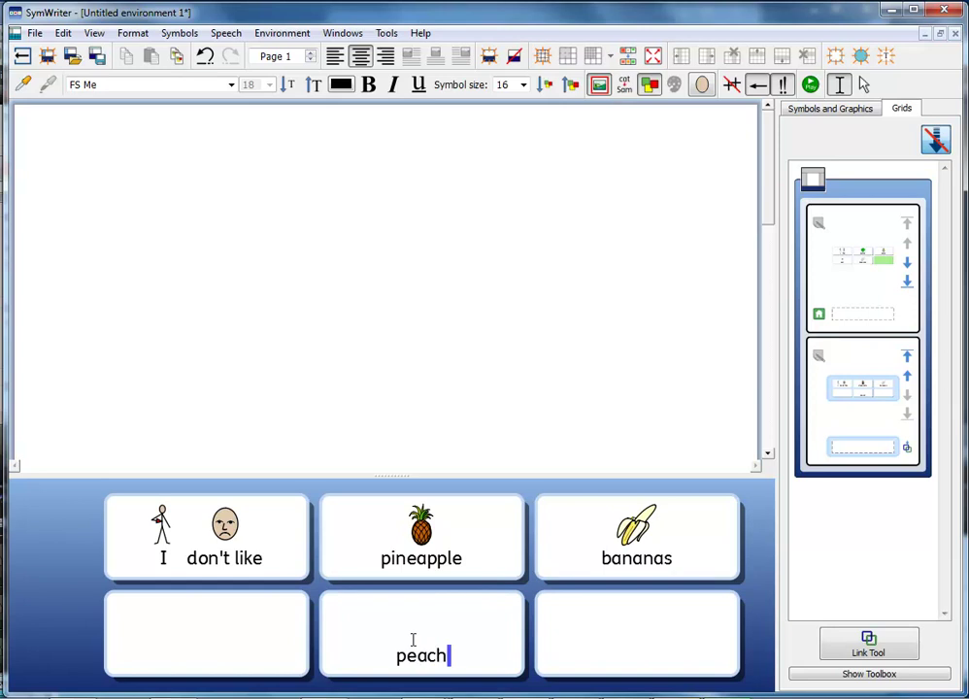
type("es")
key("Tab")
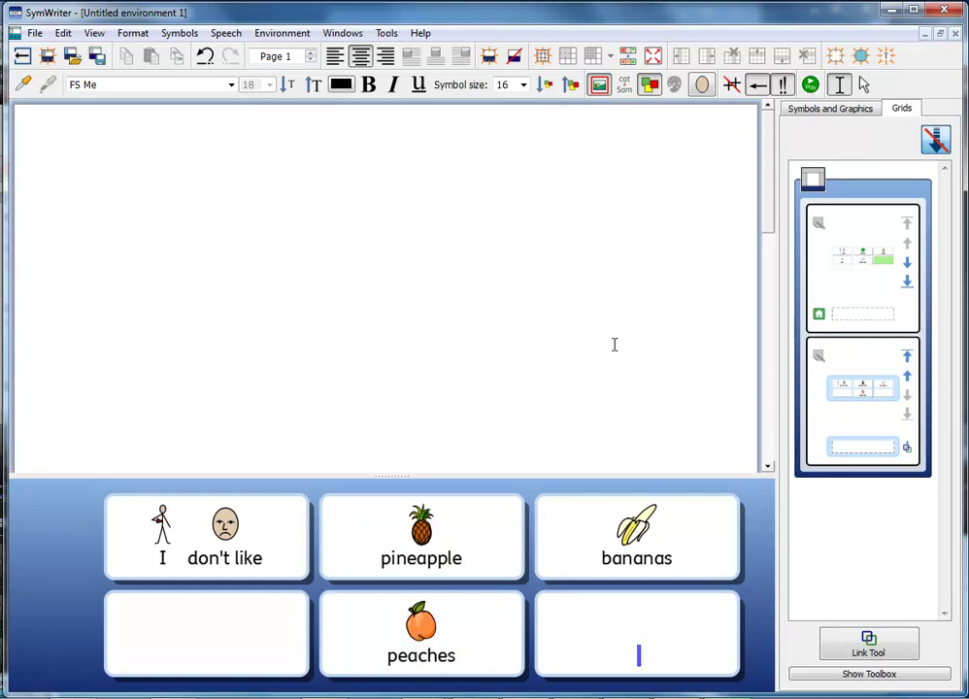
left_click(811, 87)
Step: Use the environment unsaved and write 'I like apples pears and bananas' from the grid cells
left_click(537, 374)
left_click(251, 543)
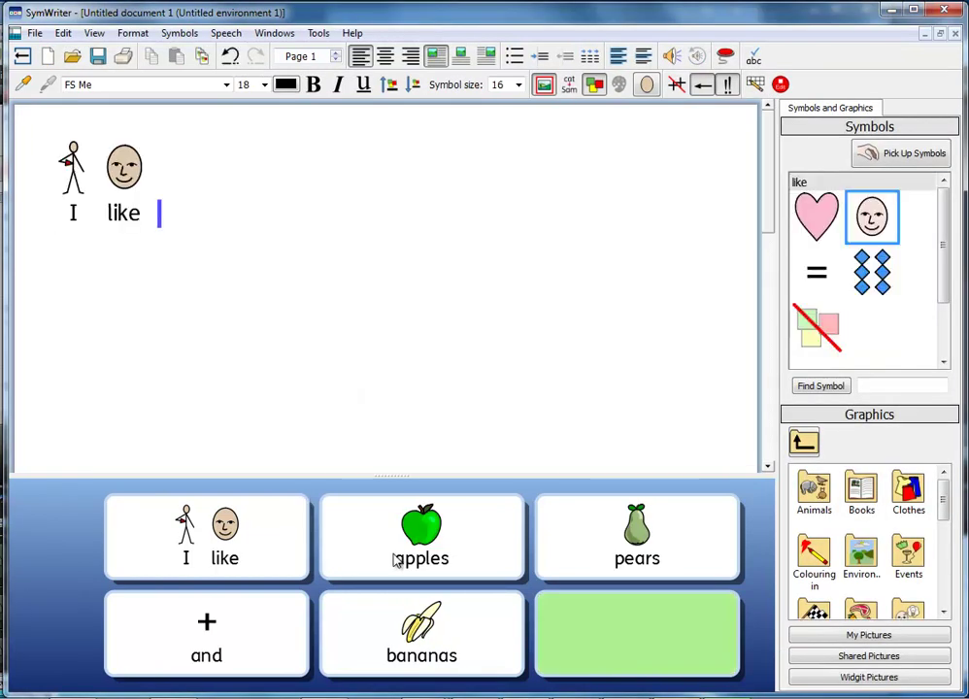
left_click(394, 566)
left_click(624, 558)
left_click(169, 632)
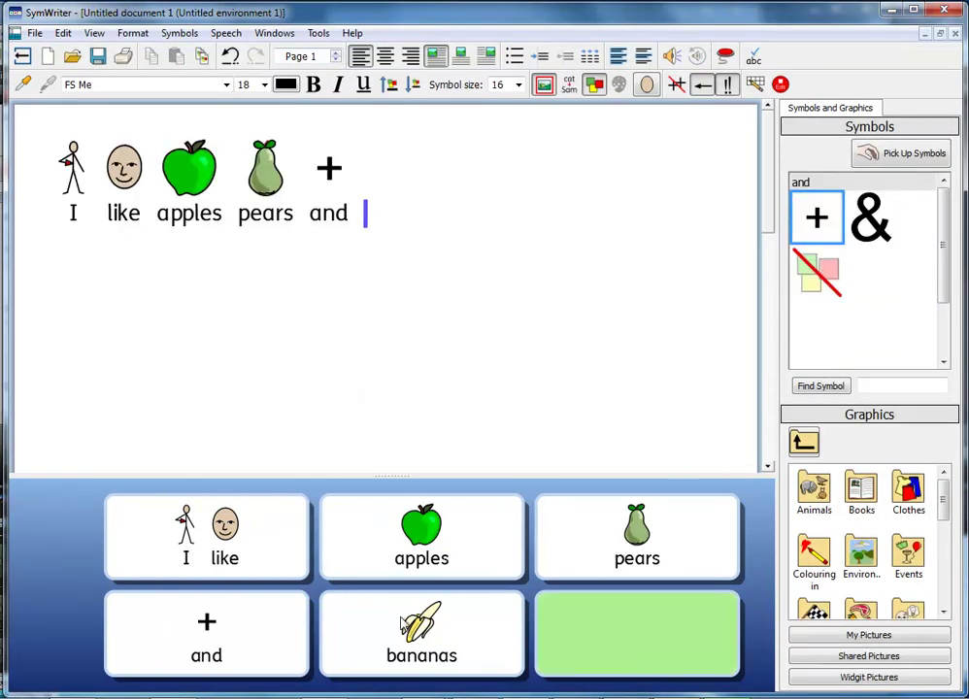
left_click(401, 624)
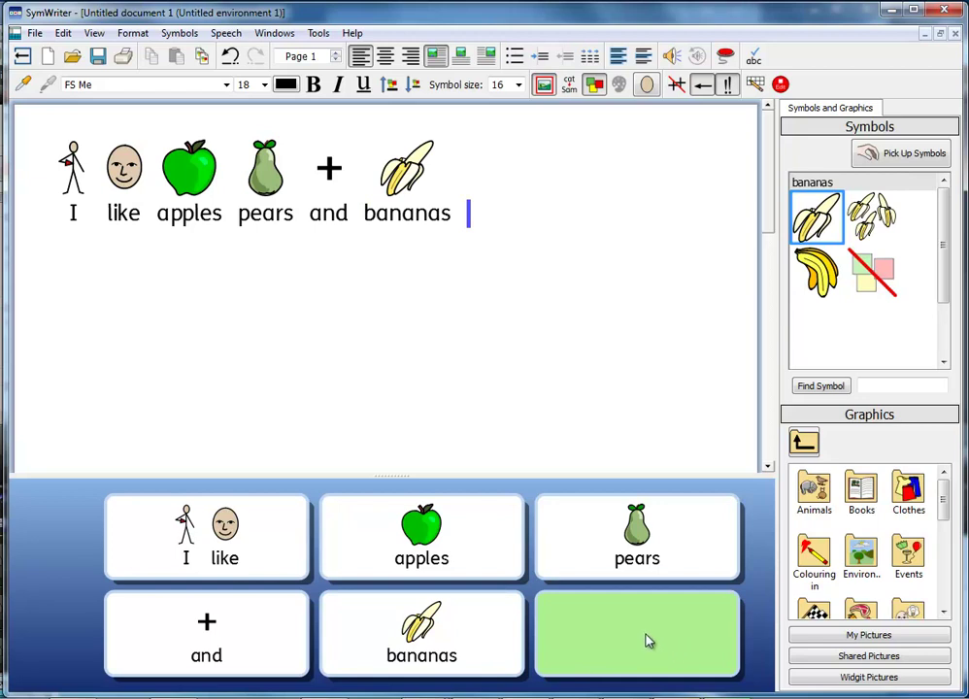
Step: On a new line, write 'I don't like pineapple' from the linked grid, then switch to the holiday letter
left_click(649, 641)
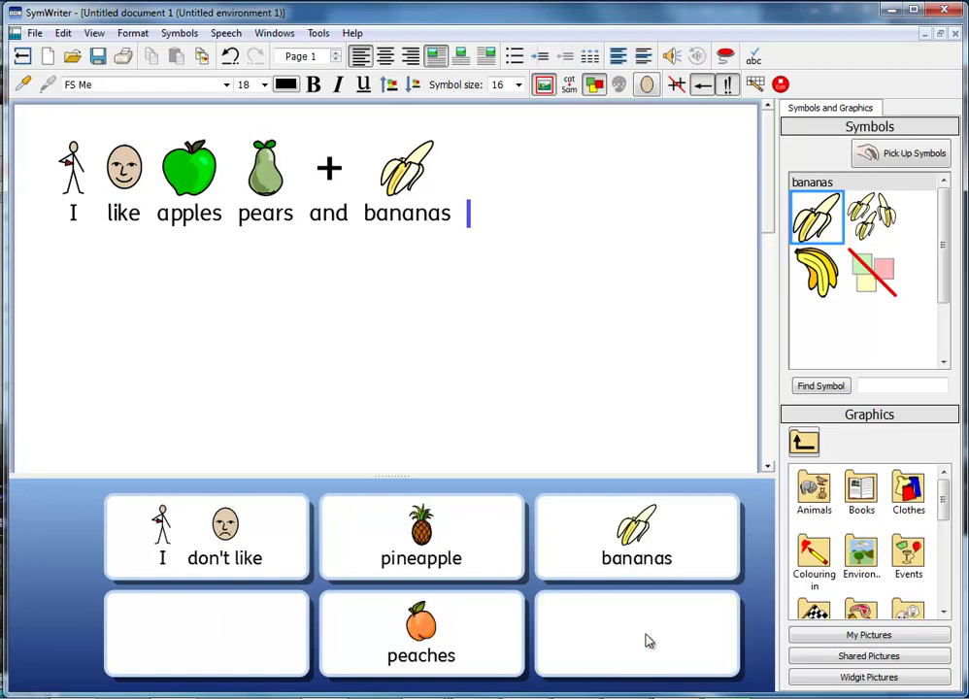
key("Return")
left_click(184, 547)
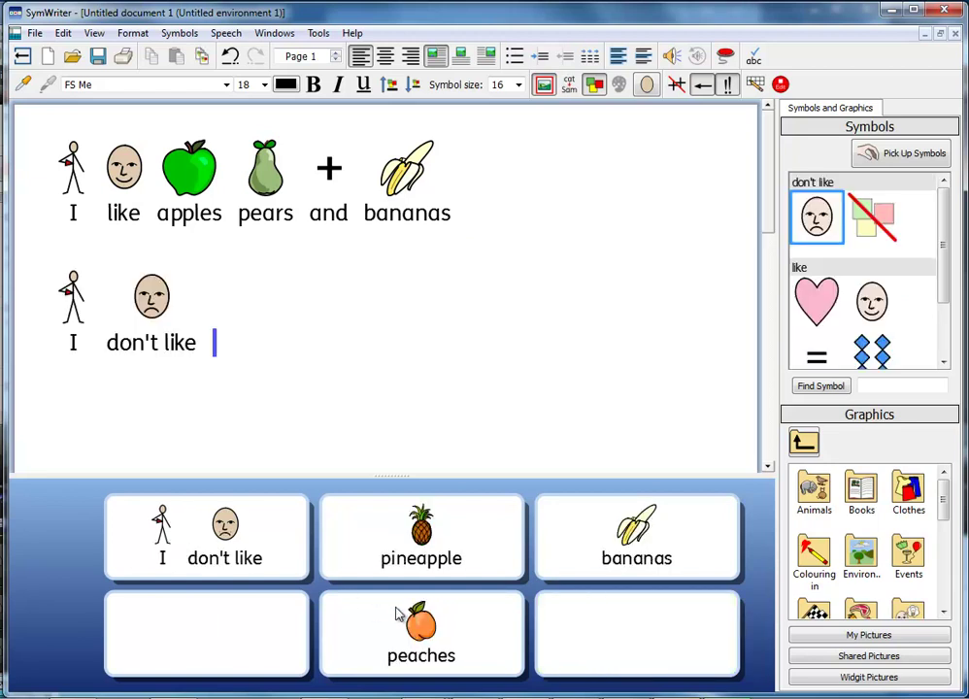
left_click(417, 549)
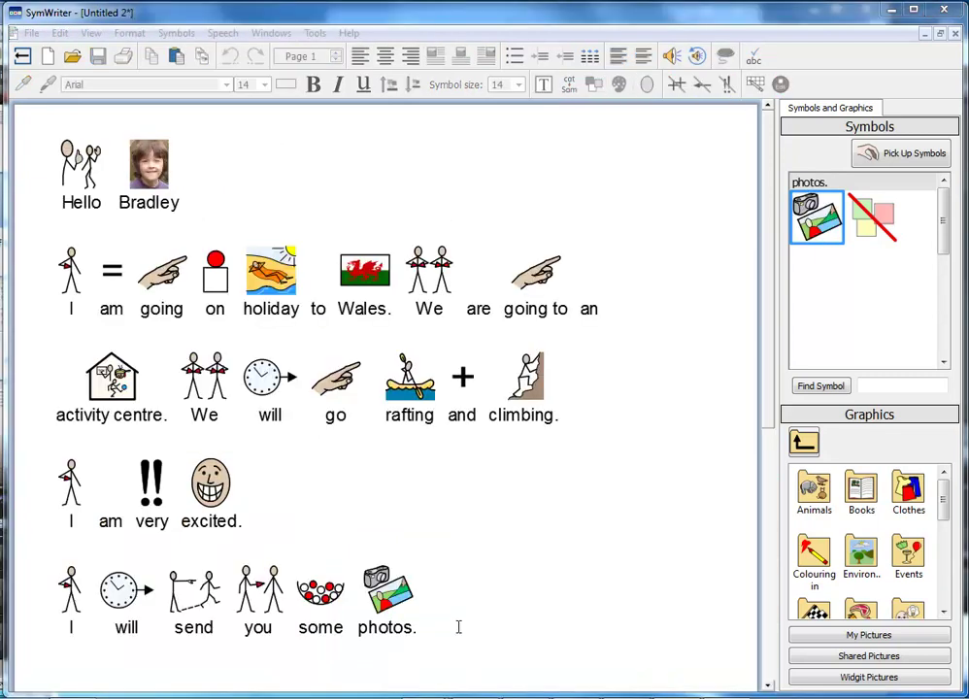
left_click(458, 627)
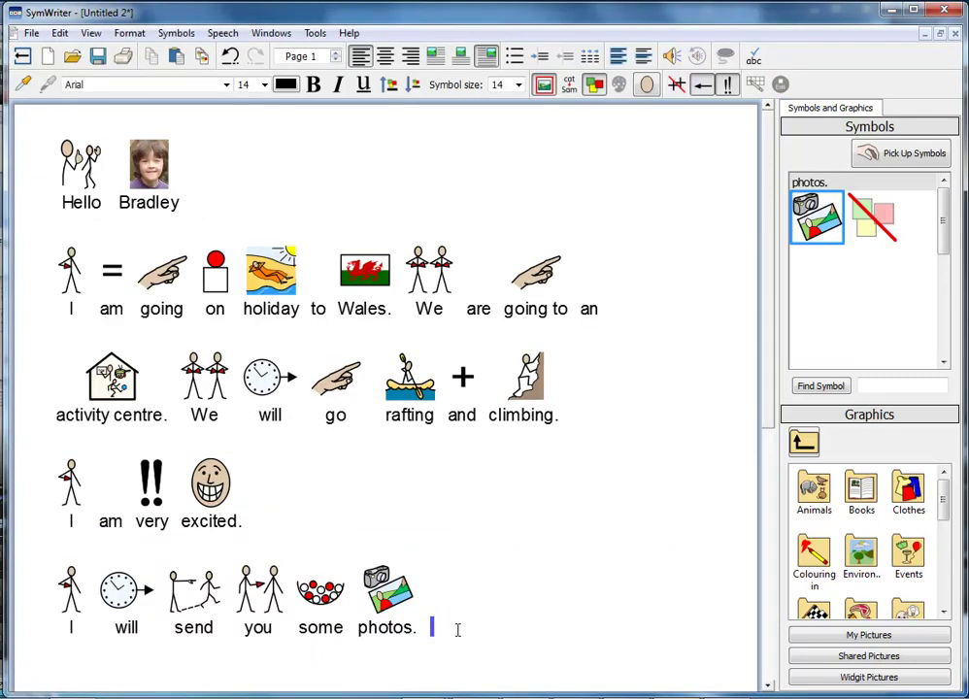
Step: Save the holiday letter to SymWriter Online under the name 'holiday in wales'
left_click(31, 33)
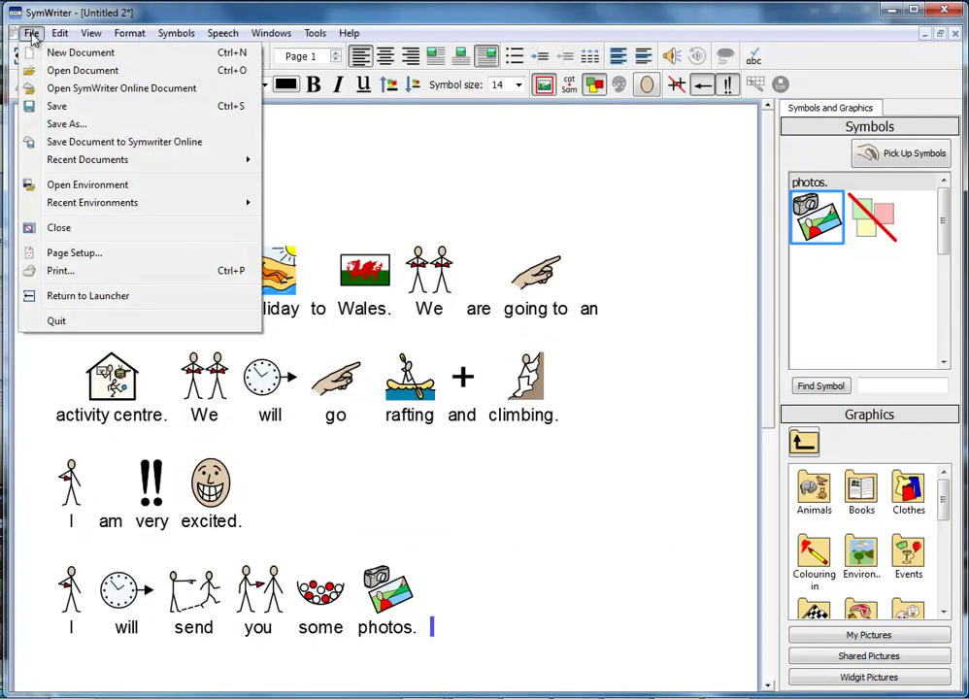
left_click(73, 141)
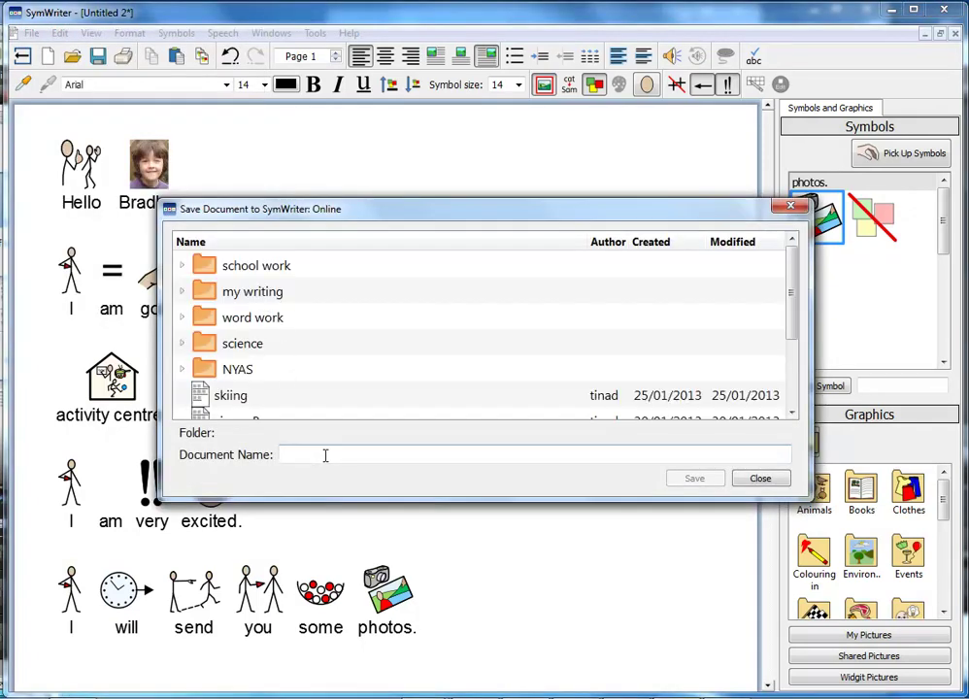
type("ho")
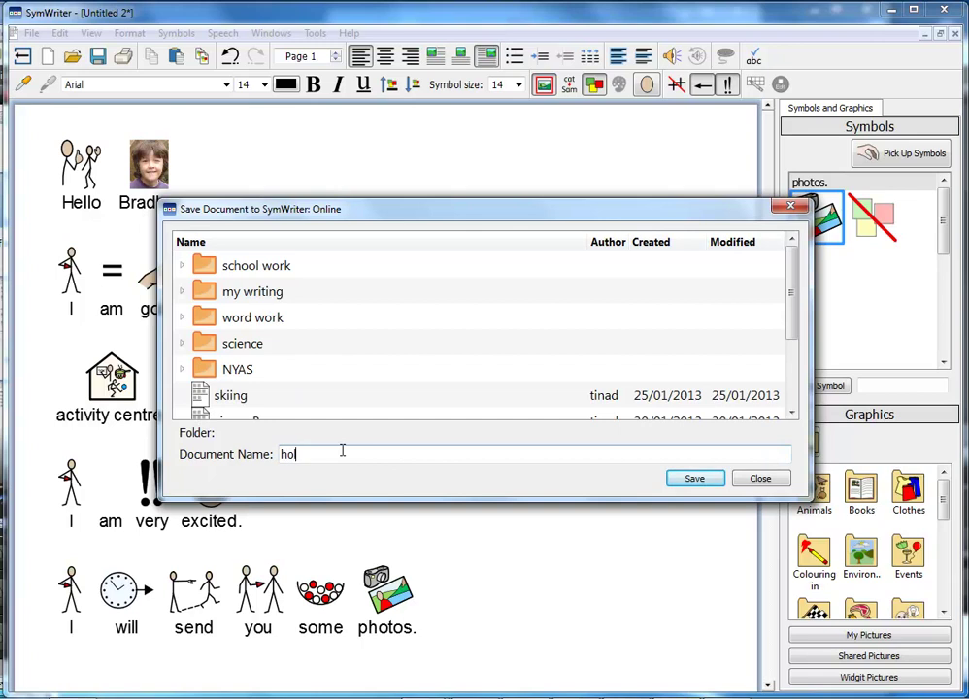
type("liday in wales")
left_click(689, 480)
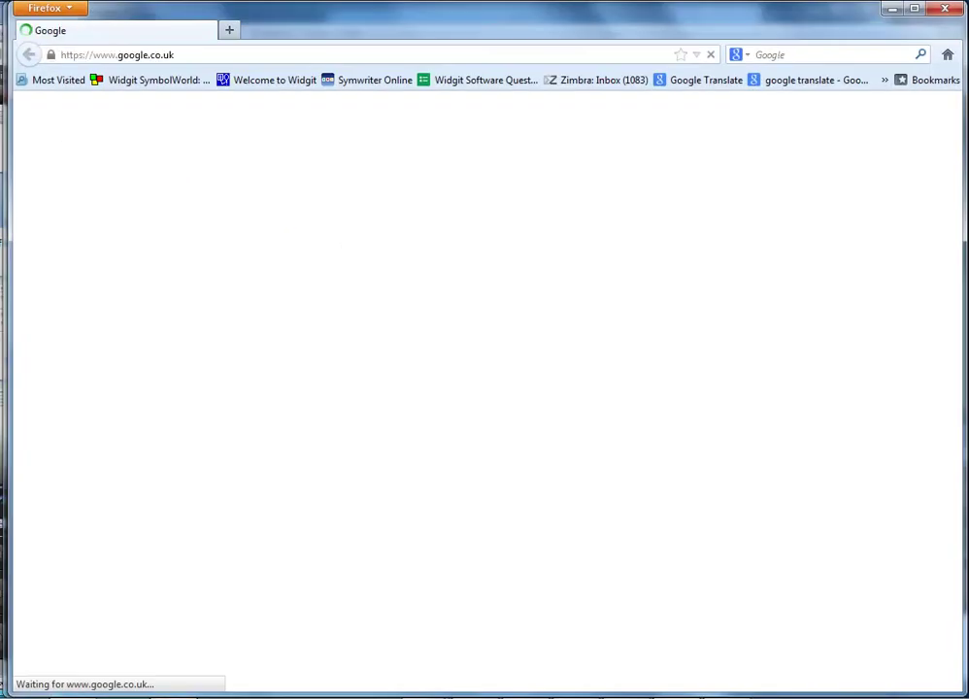
Step: Open the SymWriter Online bookmark in Firefox and view 'holiday in wales' as a PDF
left_click(372, 80)
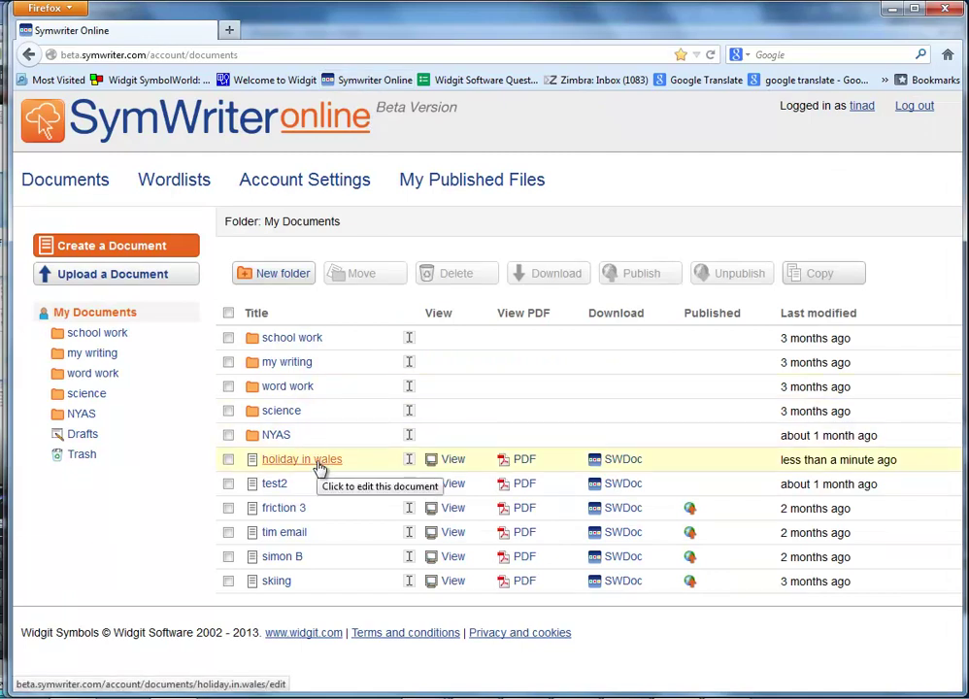
left_click(522, 464)
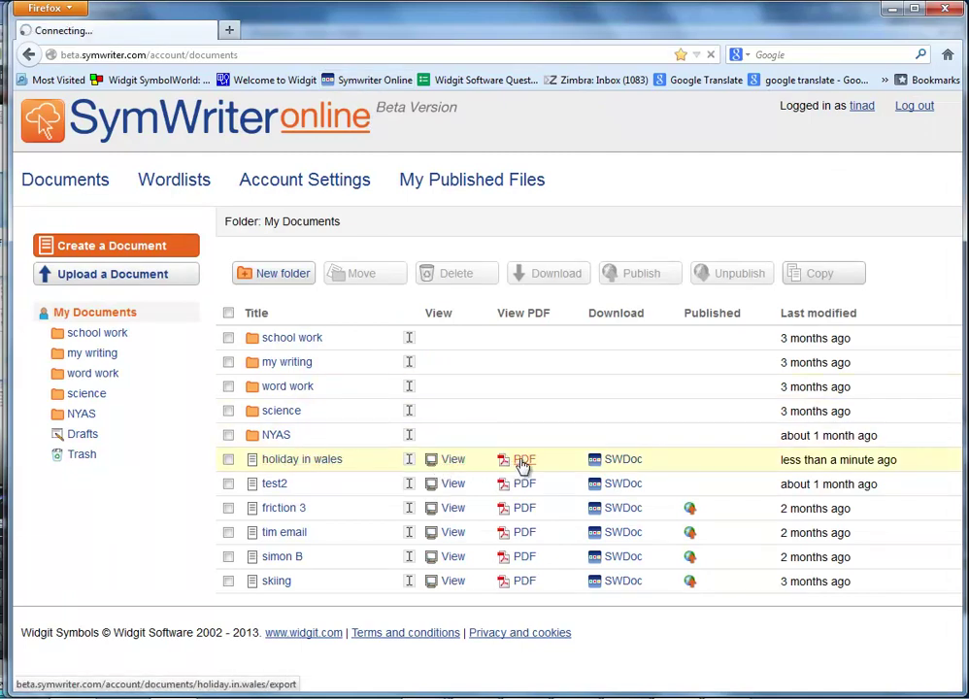